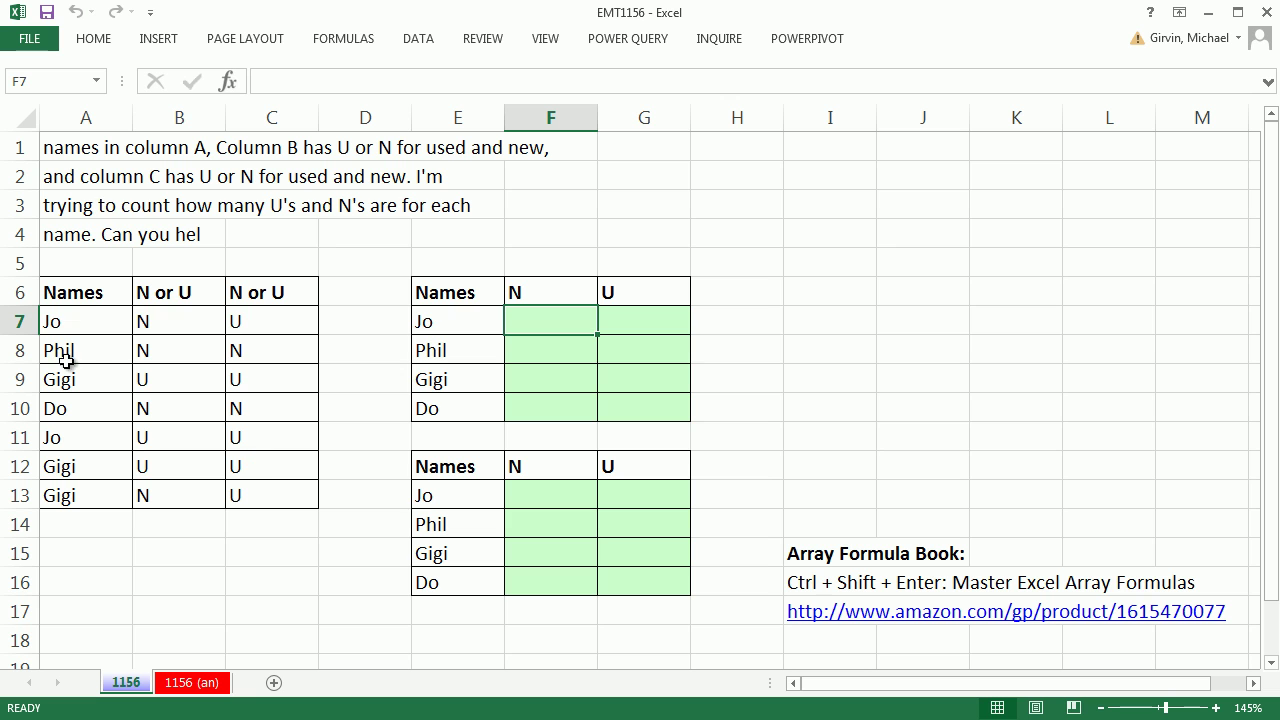
- Point out Jo's name and her N or U entries in both rows, then select column C's values
left_click(88, 322)
left_click_drag(138, 328, 251, 323)
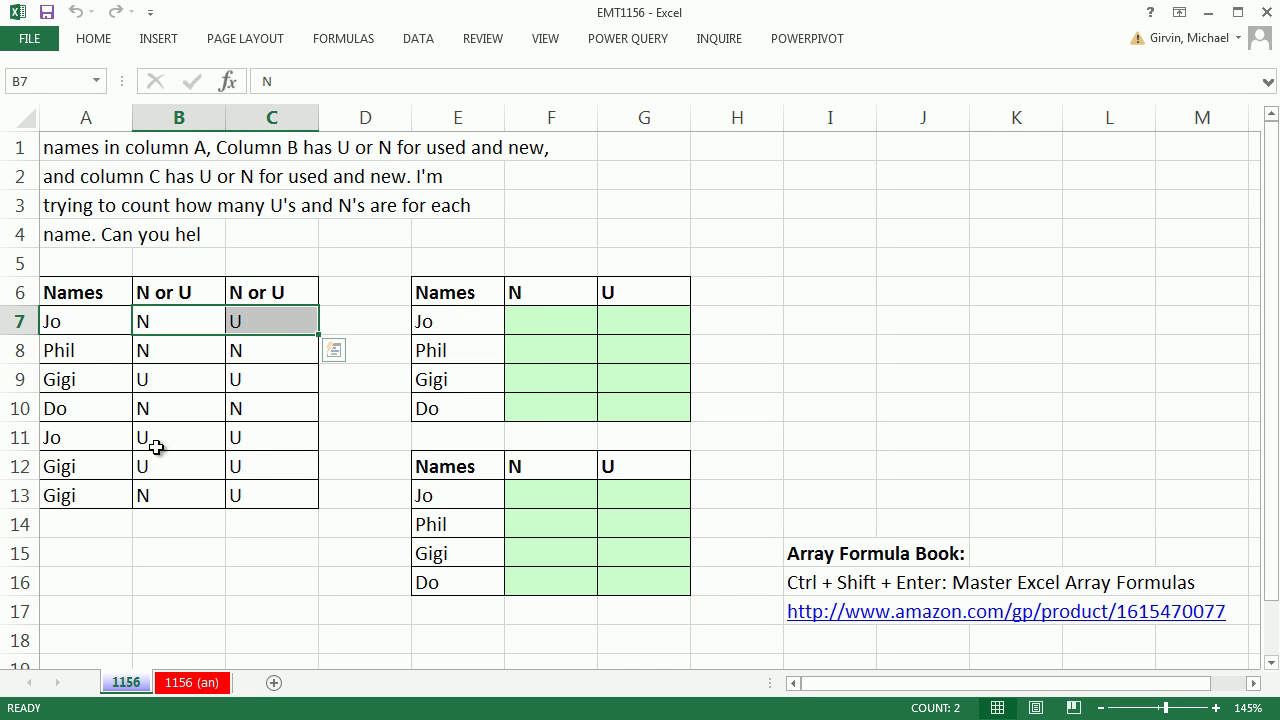
left_click_drag(157, 437, 280, 437)
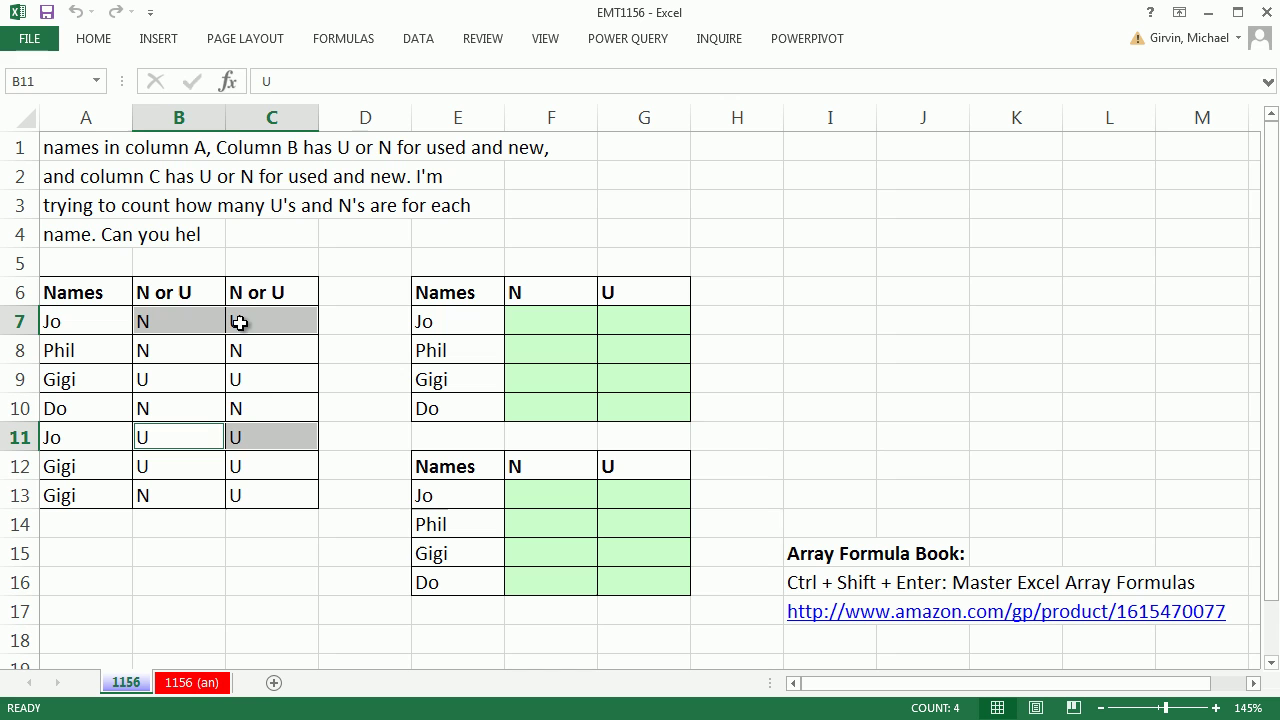
left_click_drag(245, 320, 283, 504)
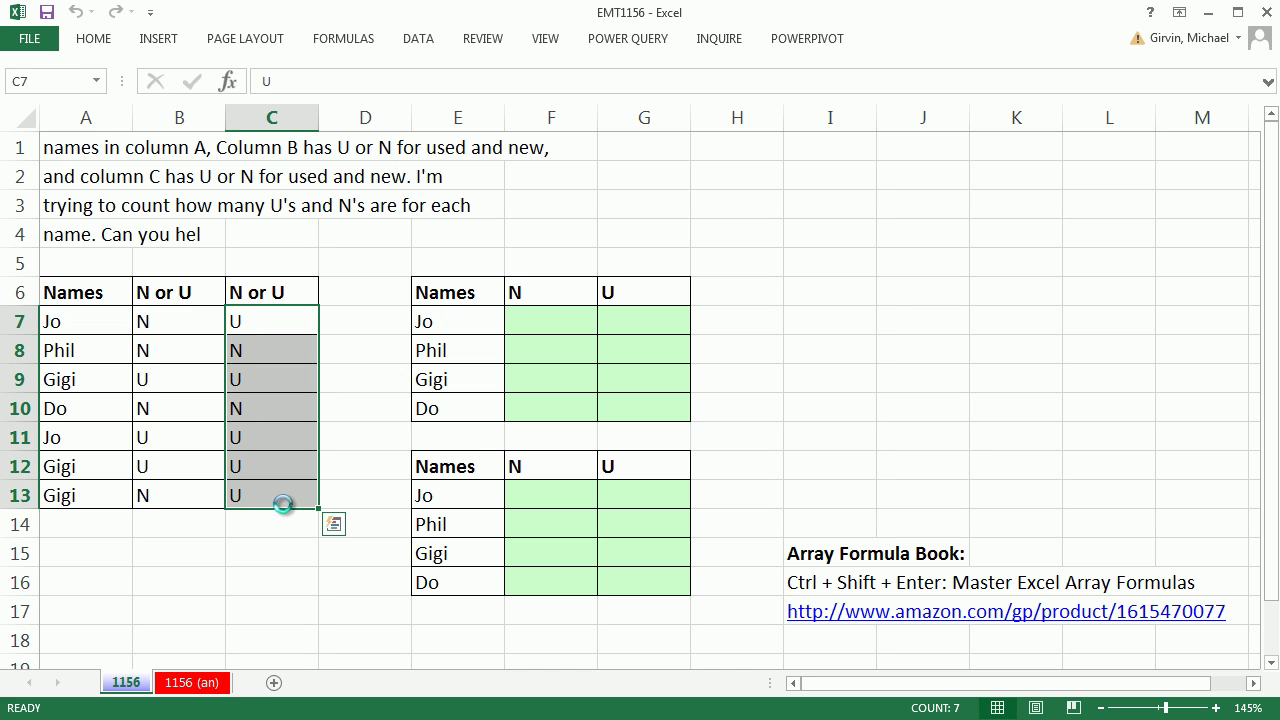
- Stack column C's values under column B and repeat the names beneath the original list
key("ctrl+c")
left_click(190, 526)
key("ctrl+v")
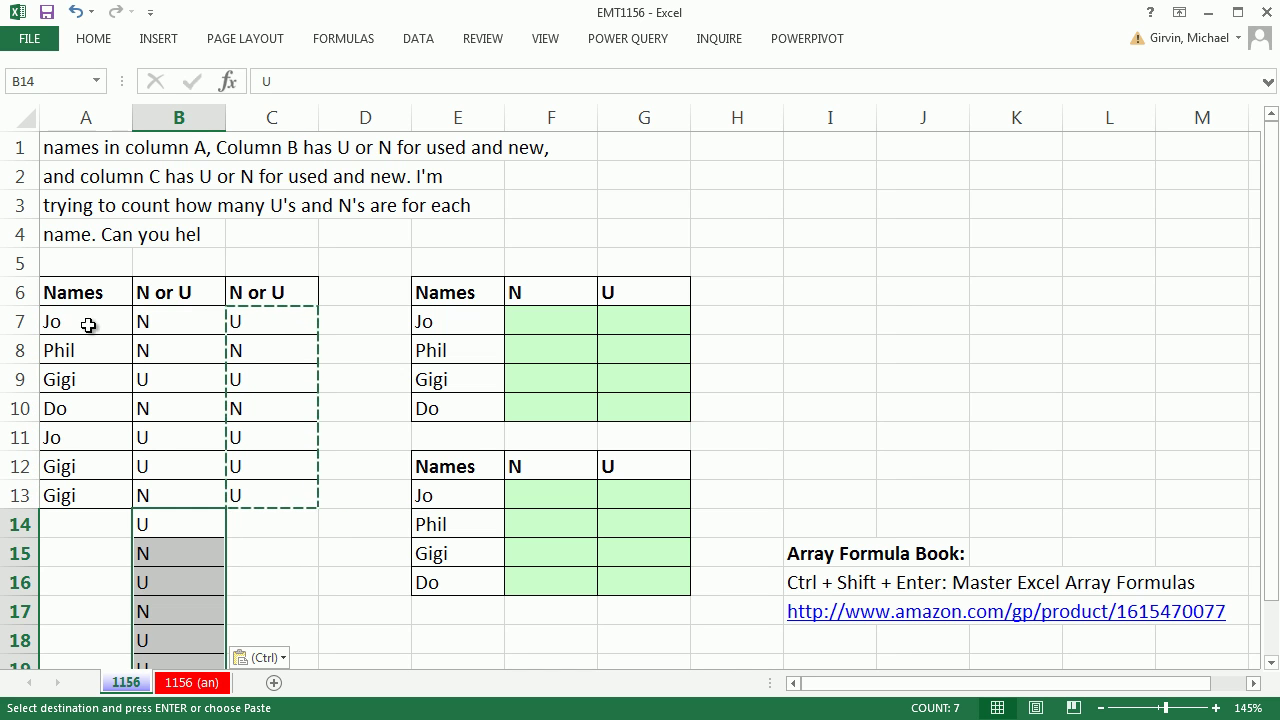
left_click_drag(88, 321, 94, 494)
key("ctrl+c")
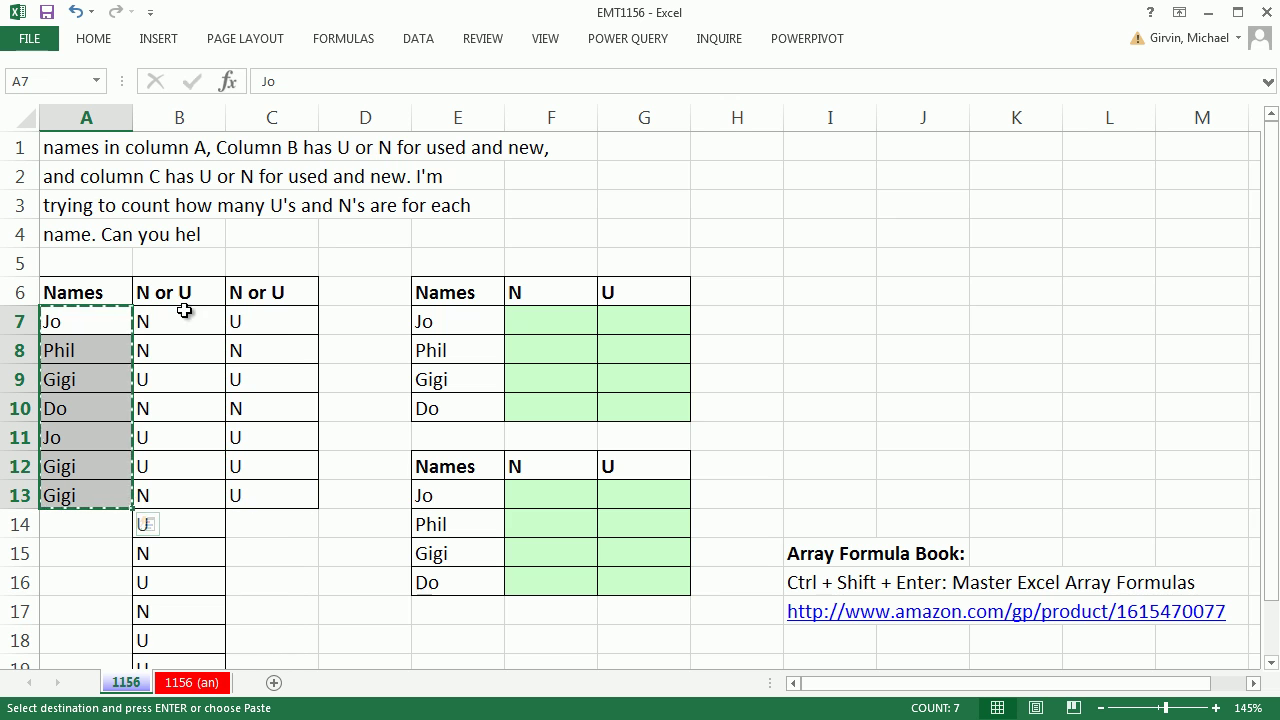
scroll(160, 560, "down", 2)
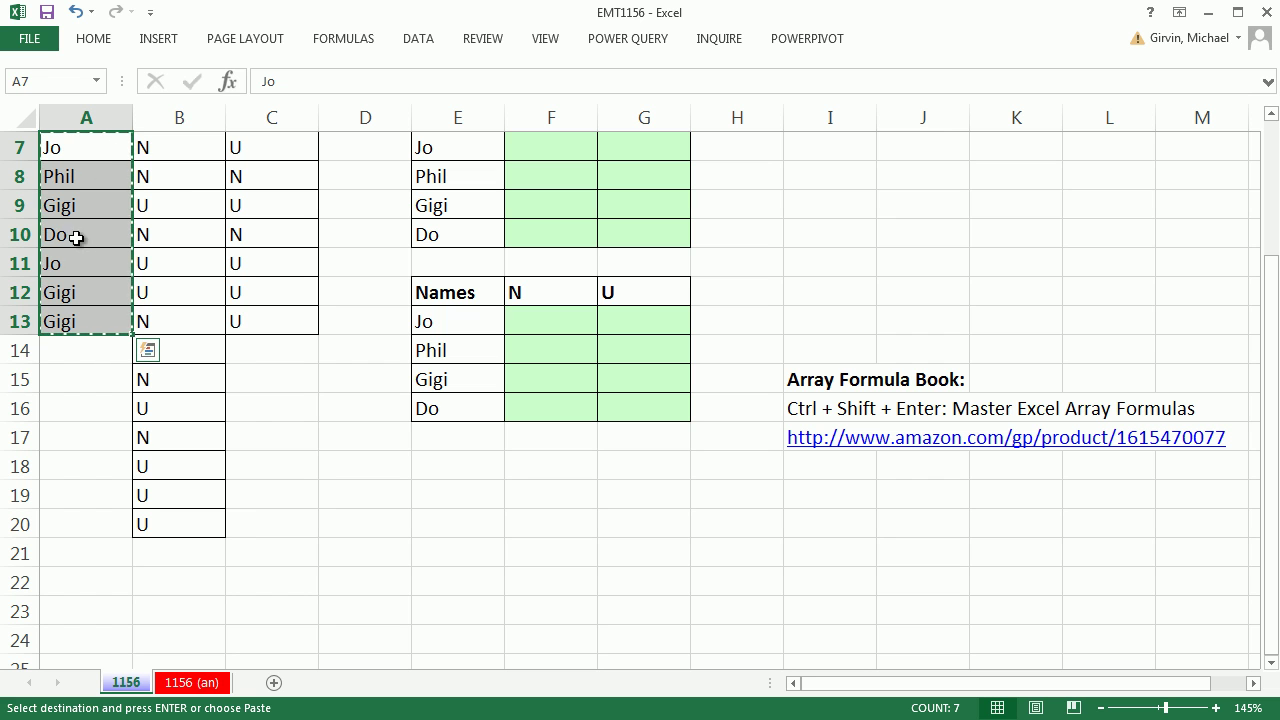
left_click(112, 349)
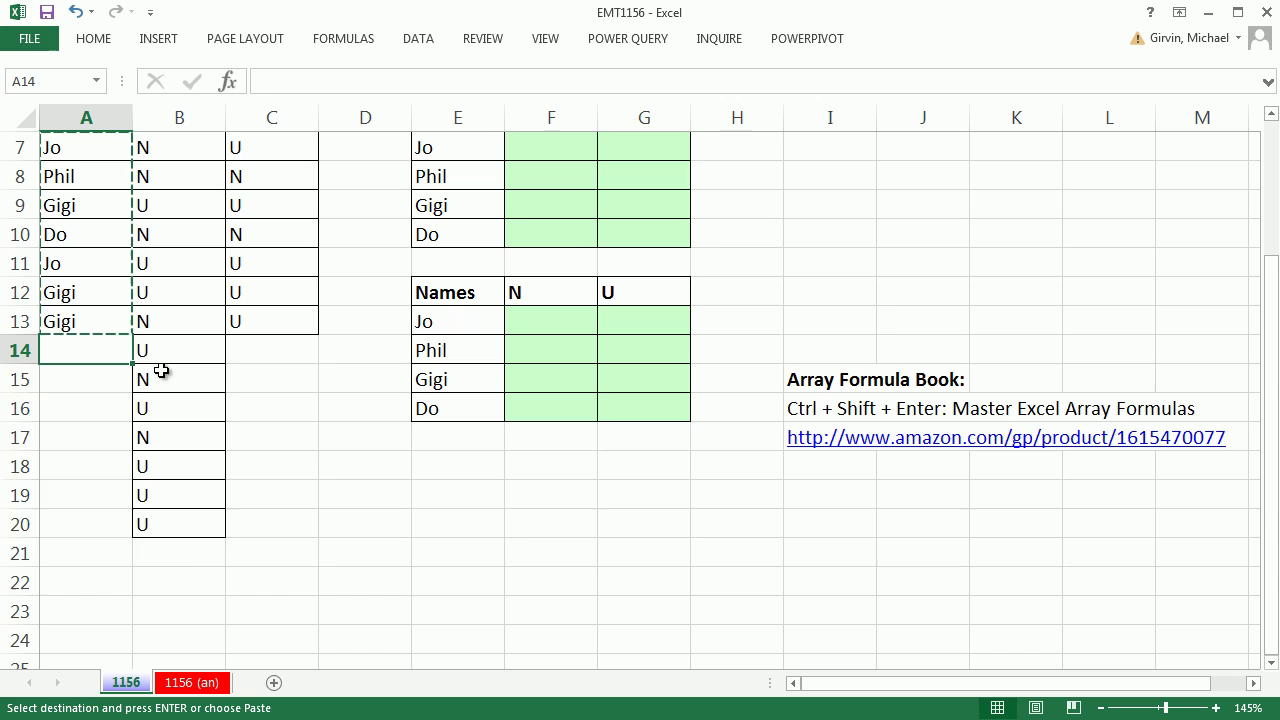
key("ctrl+v")
- Clear column C, point out the Names and N or U headings, then undo to restore the original table
scroll(190, 350, "up", 1)
left_click(270, 110)
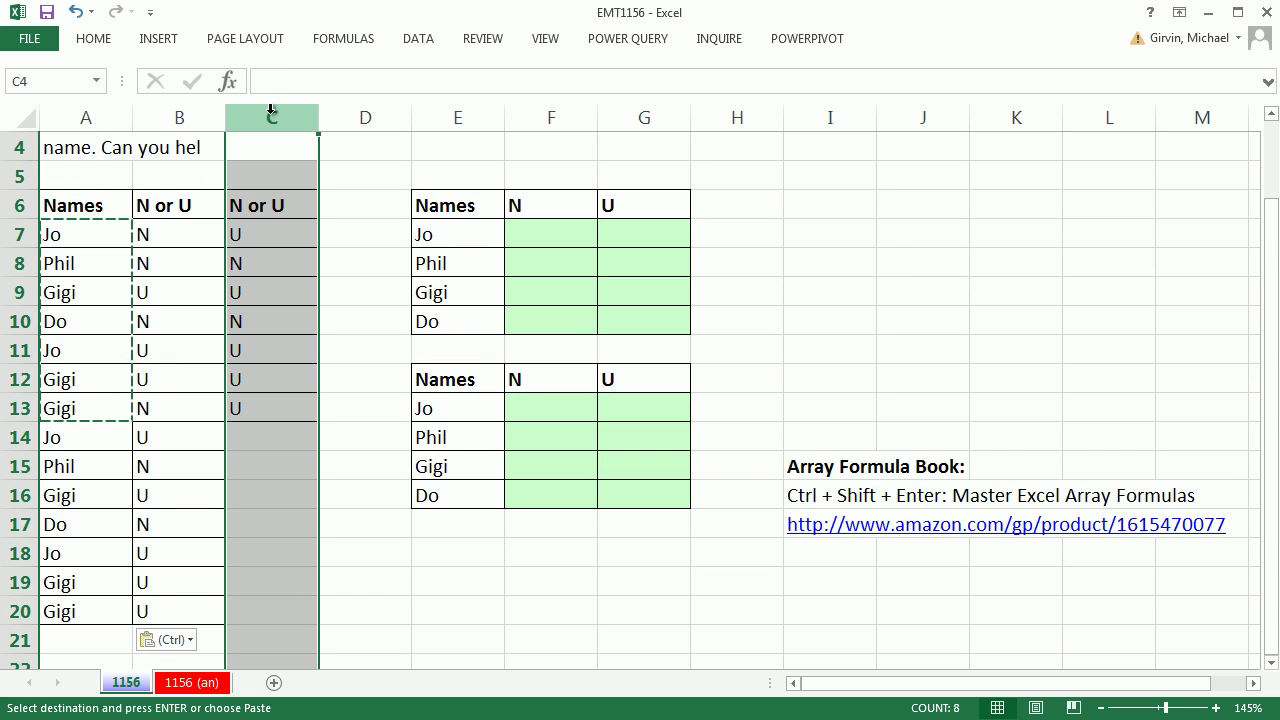
key("alt+e")
key("a")
key("a")
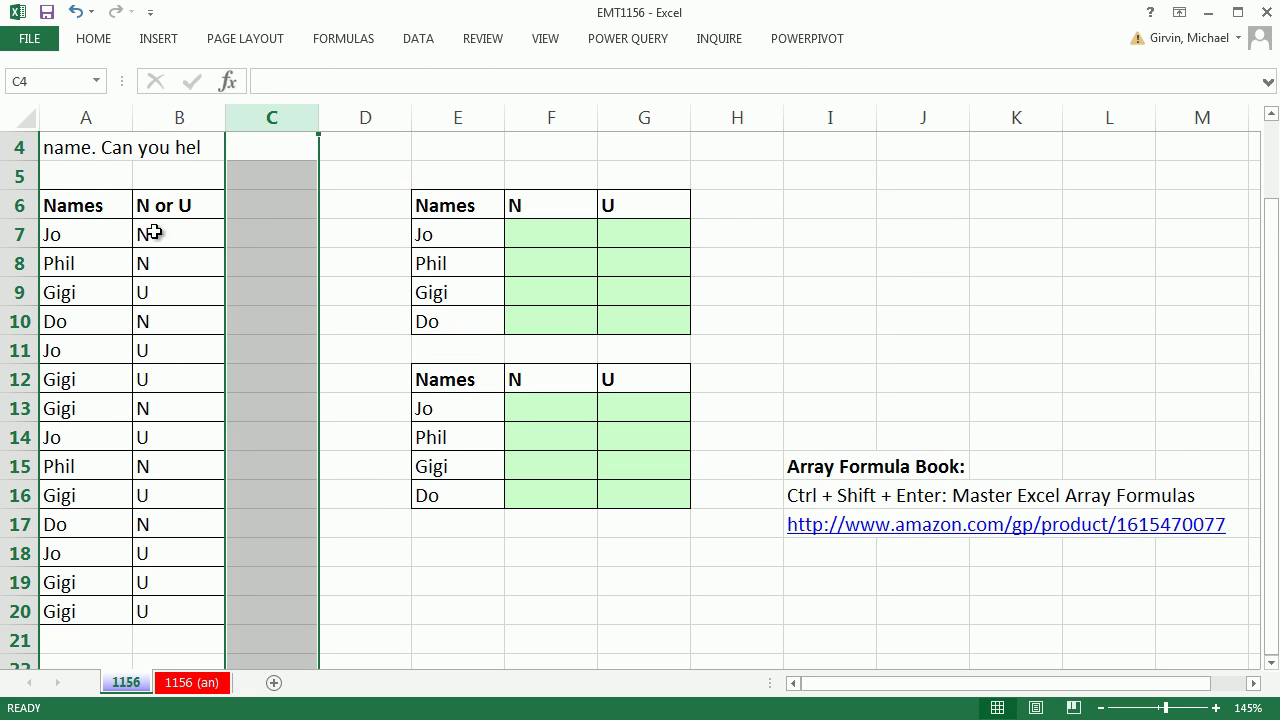
left_click(88, 208)
left_click(171, 203)
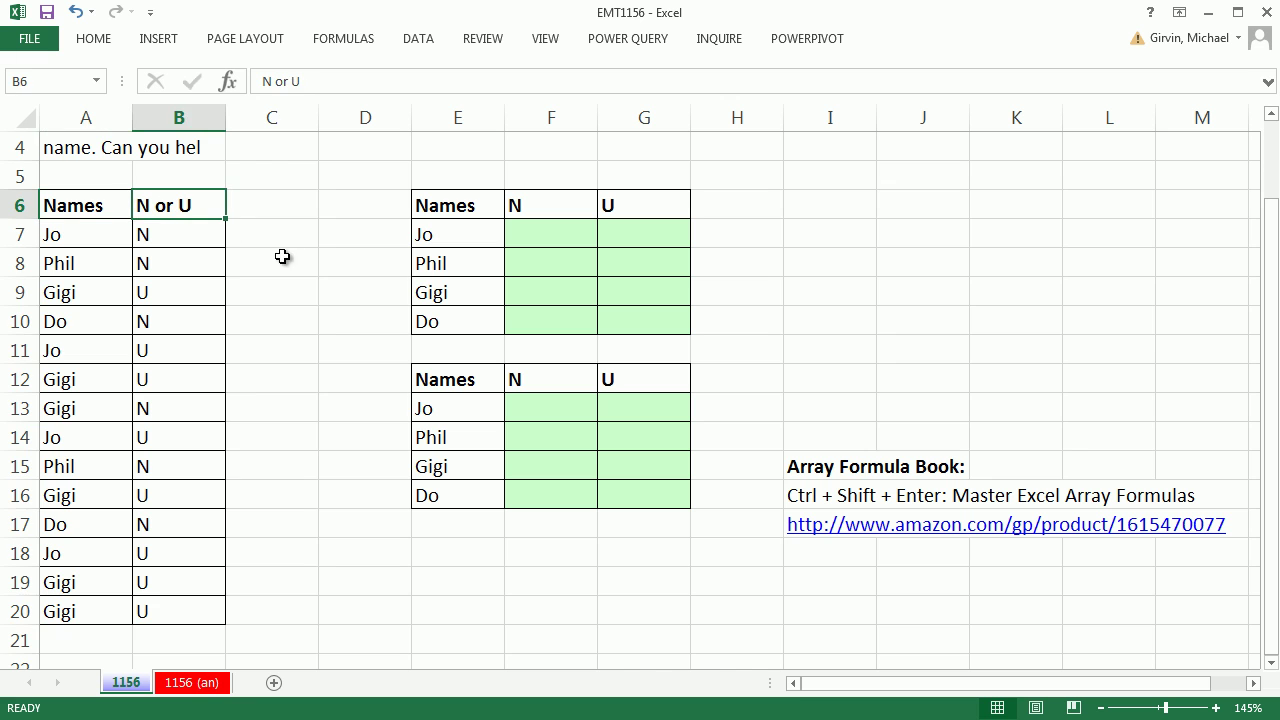
key("ctrl+z")
key("ctrl+z")
key("ctrl+z")
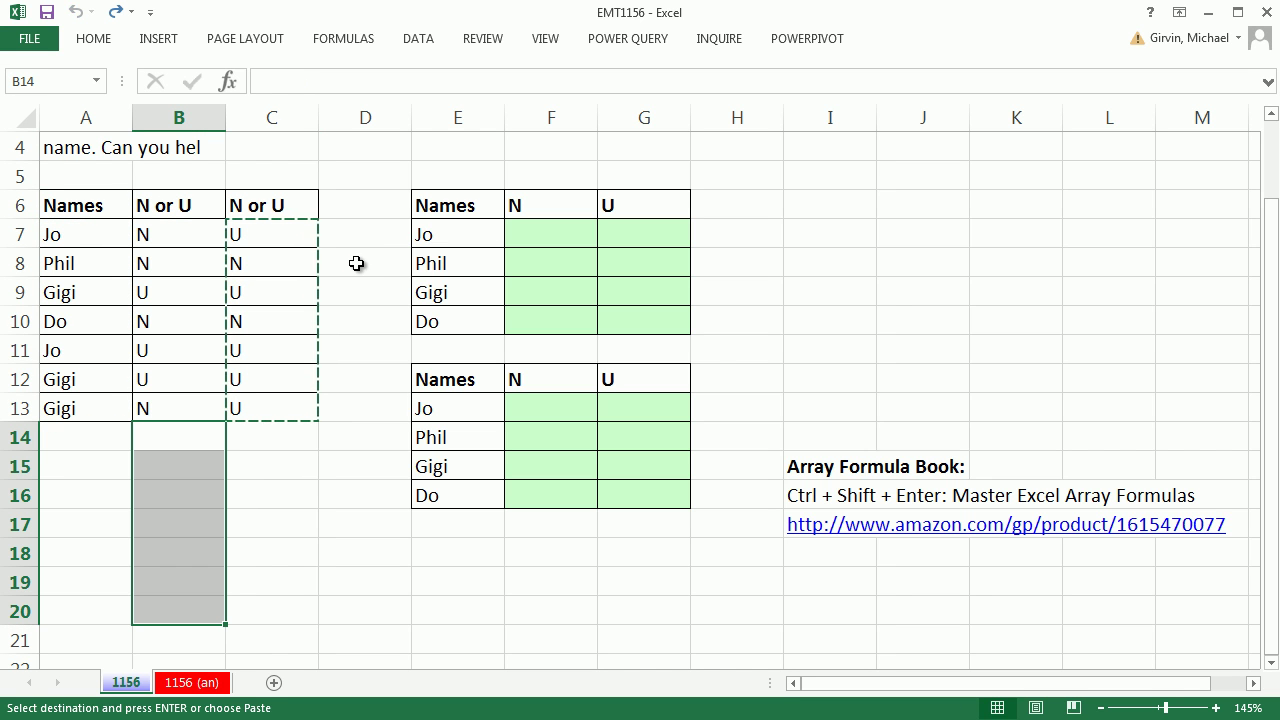
key("Escape")
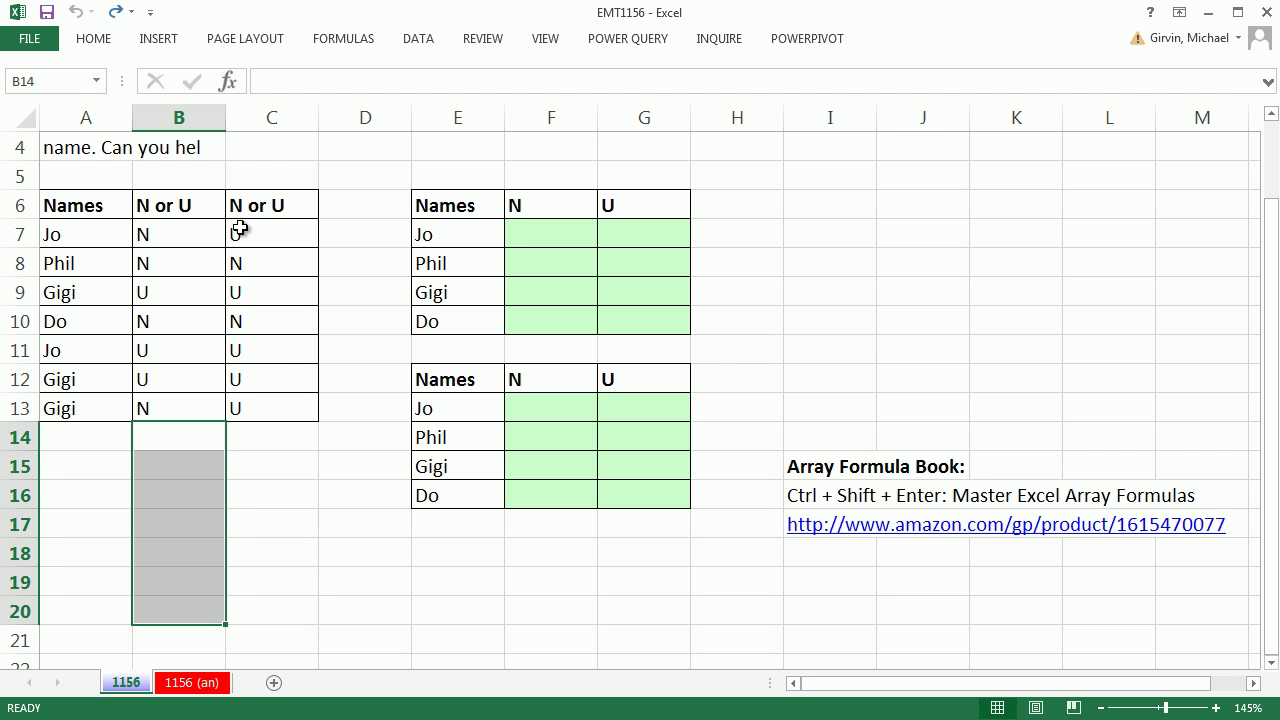
- In F7, start =COUNTIFS($A$7:$A$13,$E7, matching the locked names range against Jo's name
left_click(531, 237)
scroll(526, 452, "up", 1)
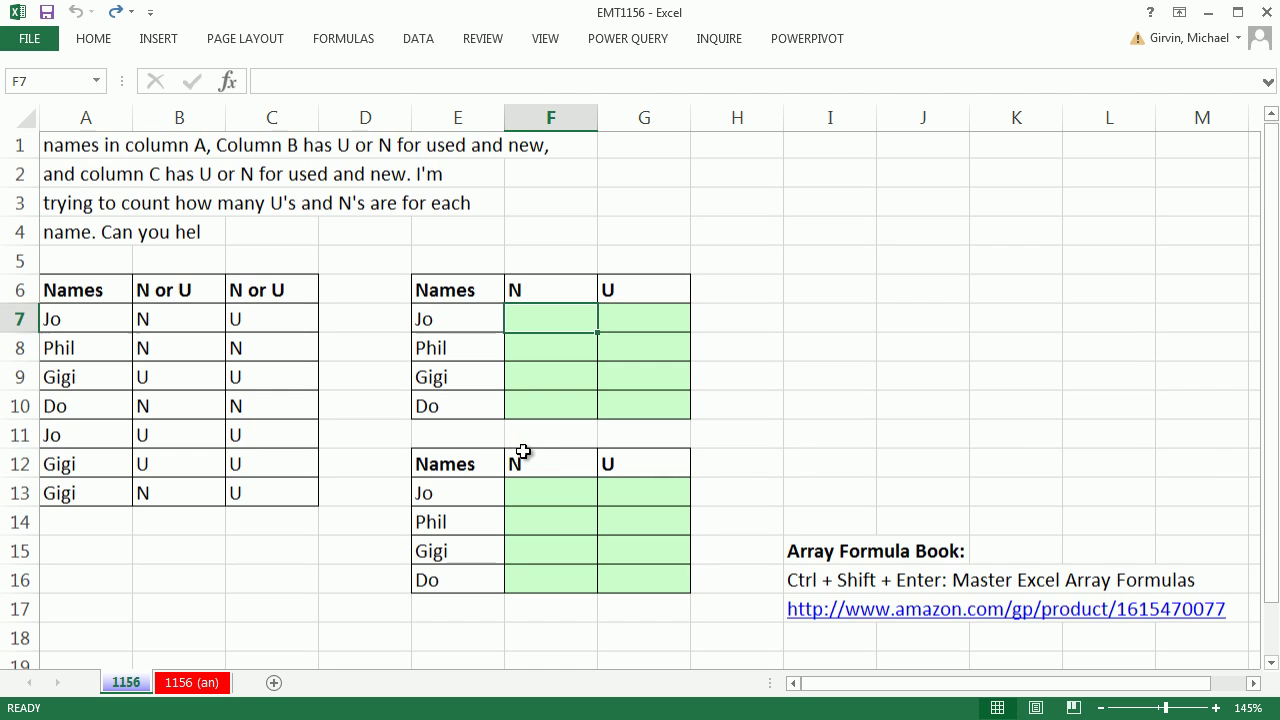
scroll(614, 477, "down", 1)
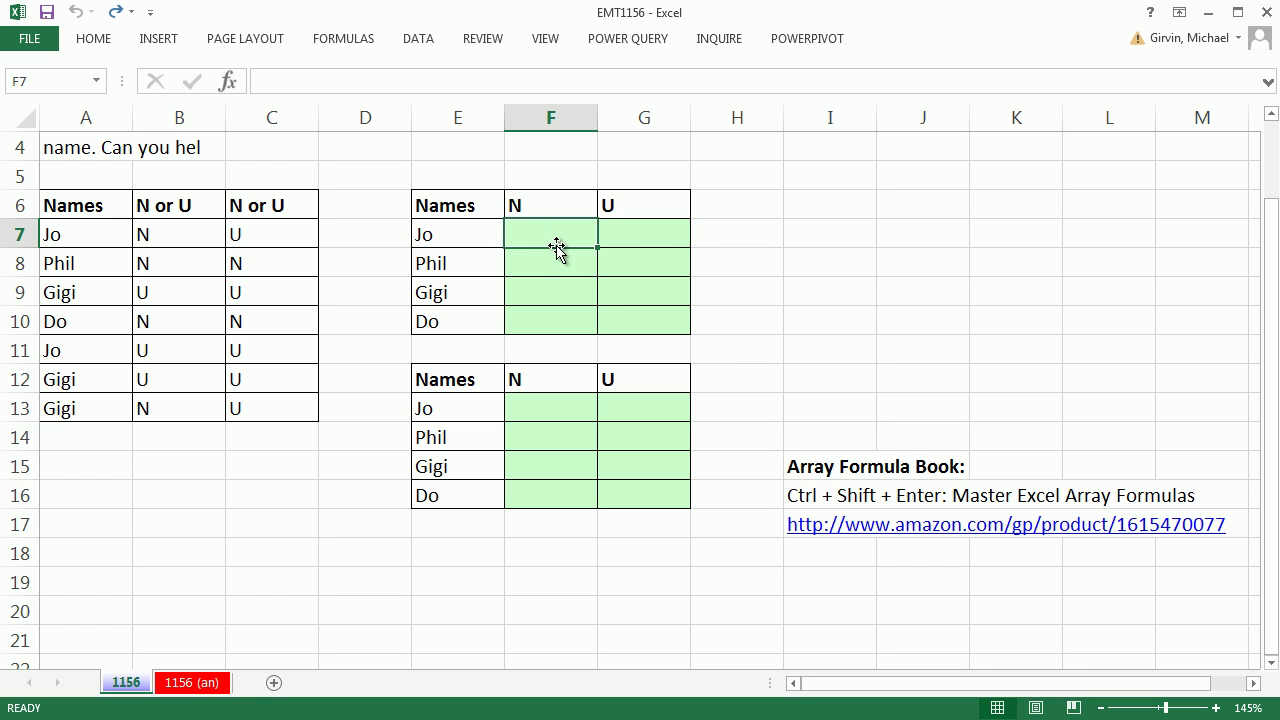
type("=")
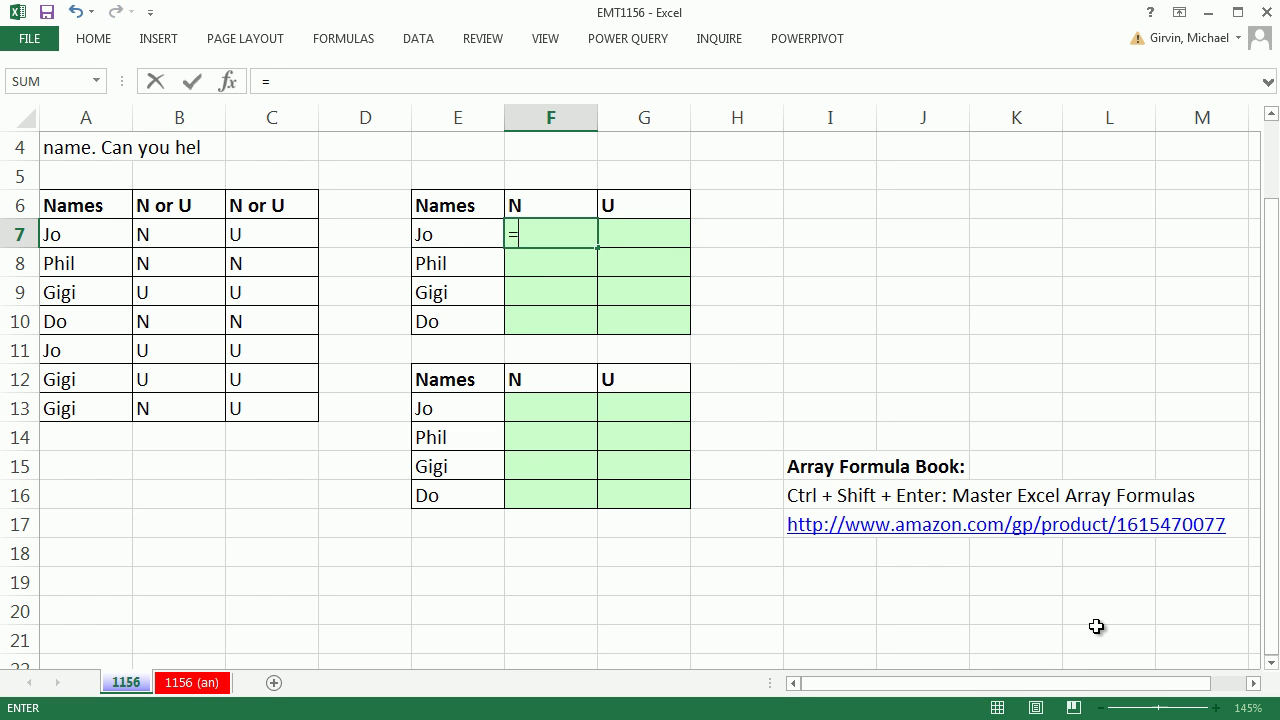
type("countifs")
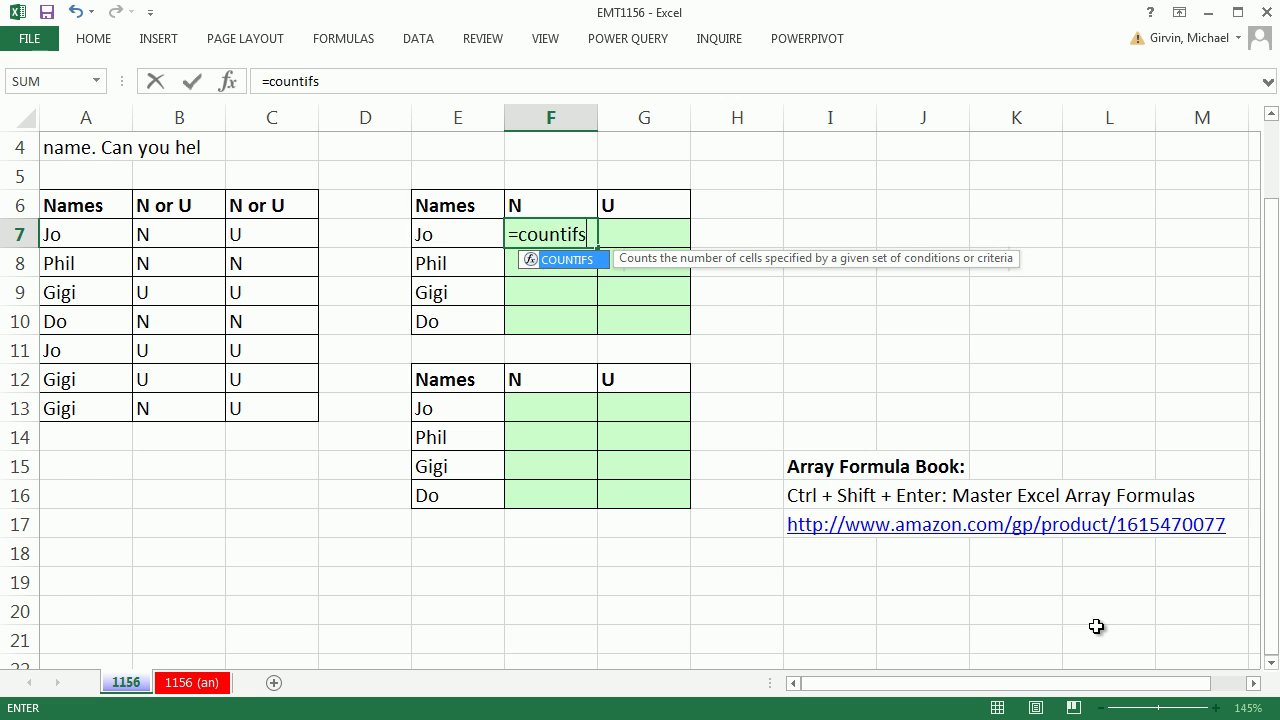
key("Tab")
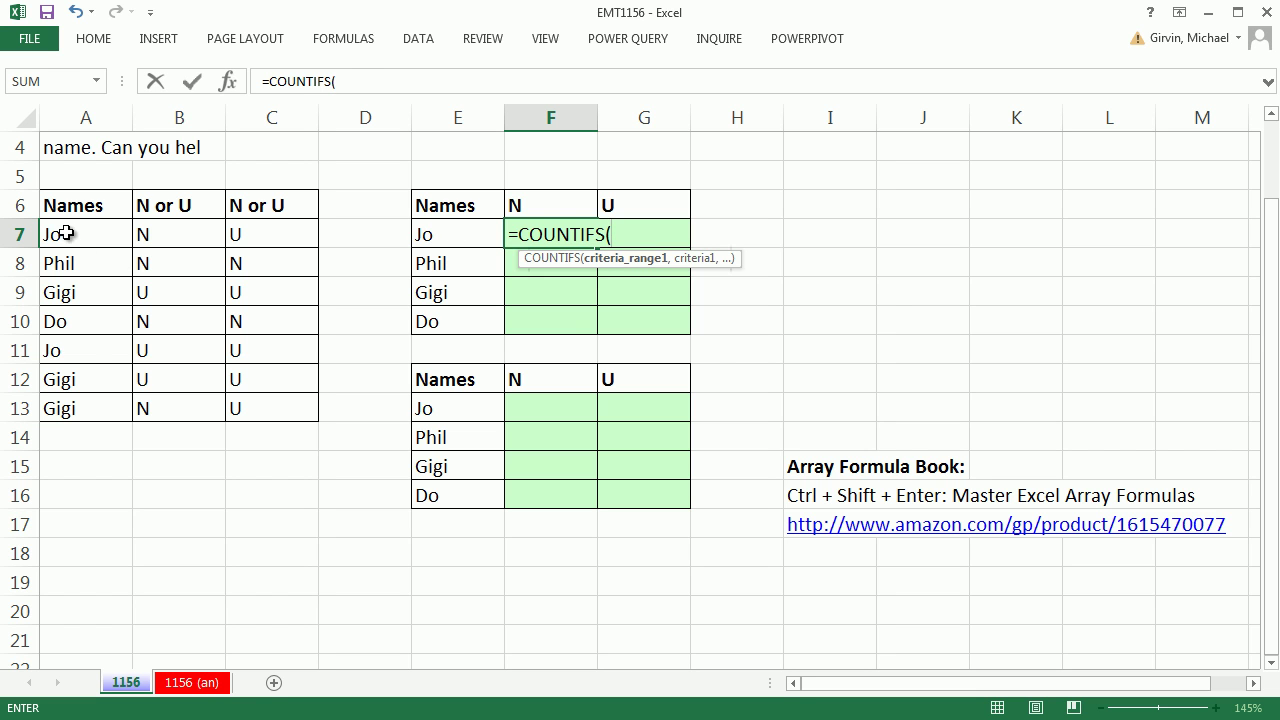
left_click_drag(68, 238, 100, 404)
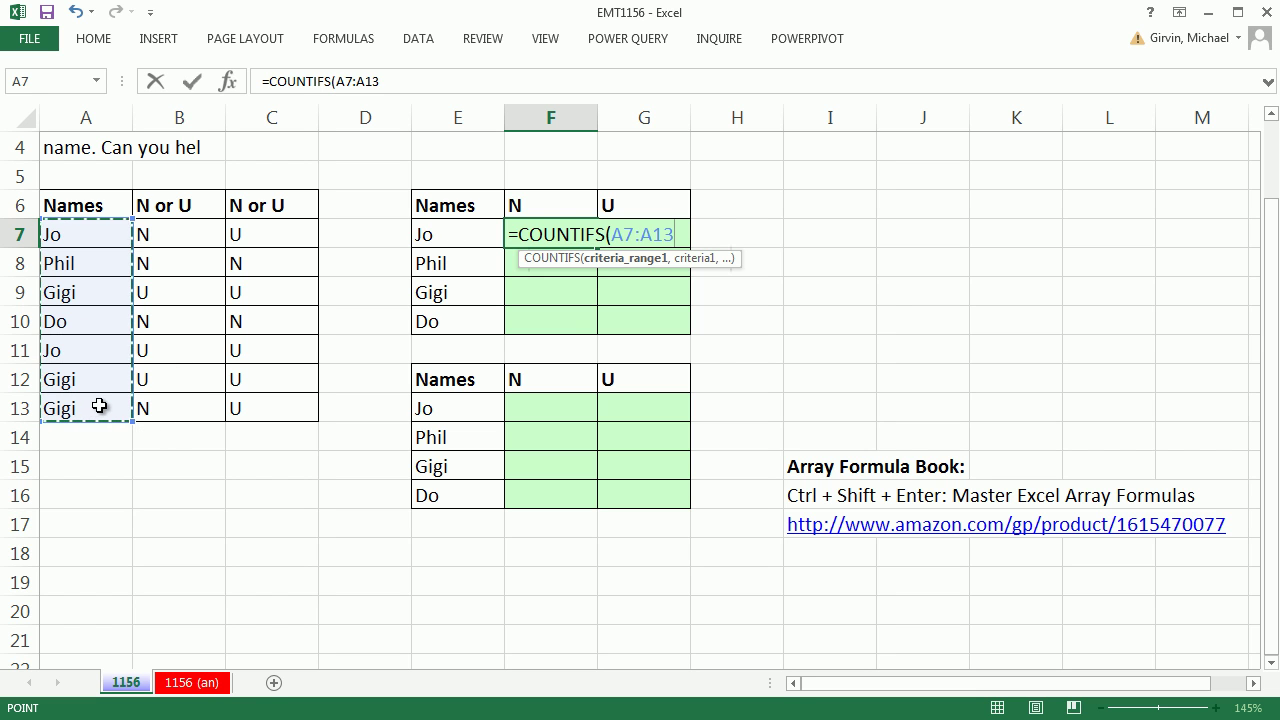
key("F4")
type(",")
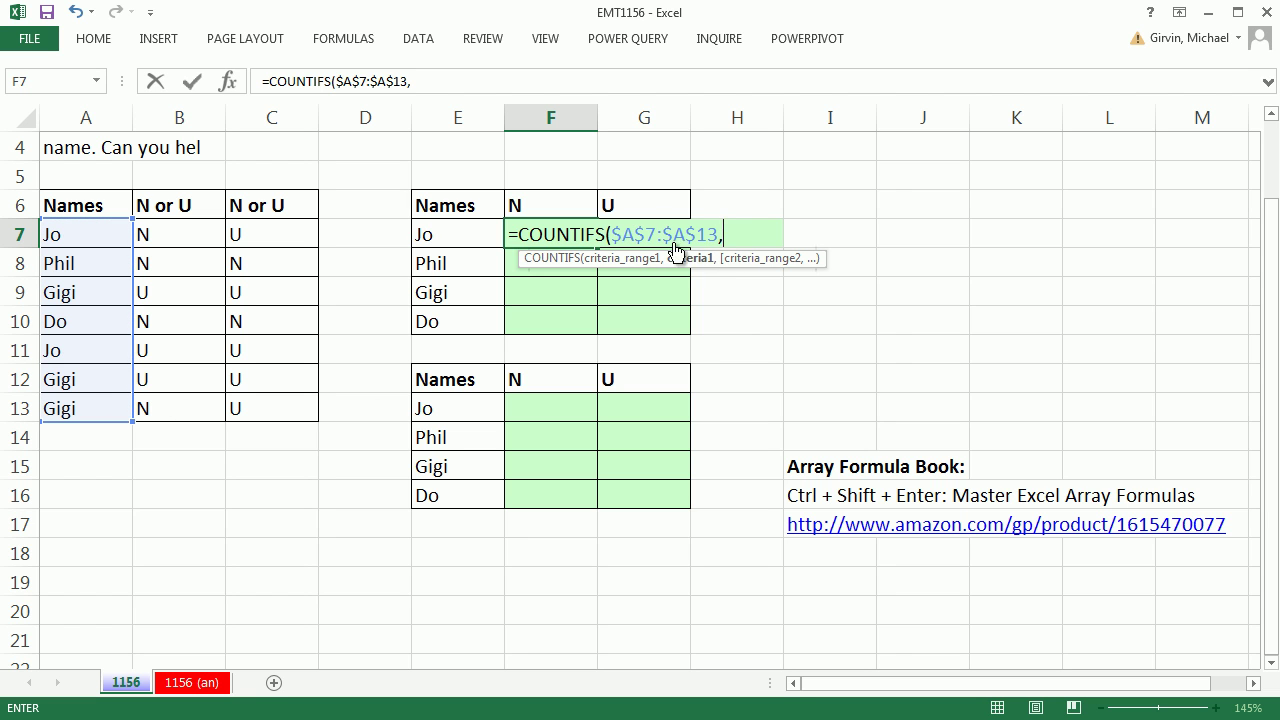
left_click(441, 240)
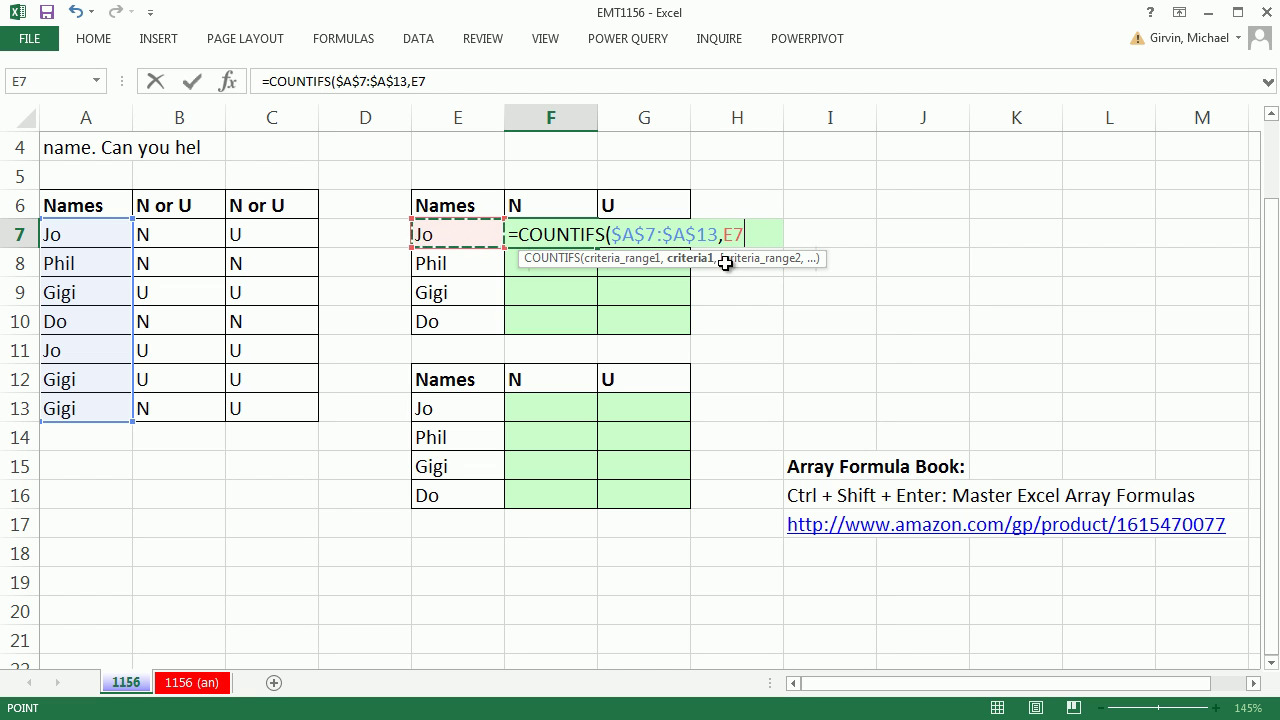
key("F4")
type(",")
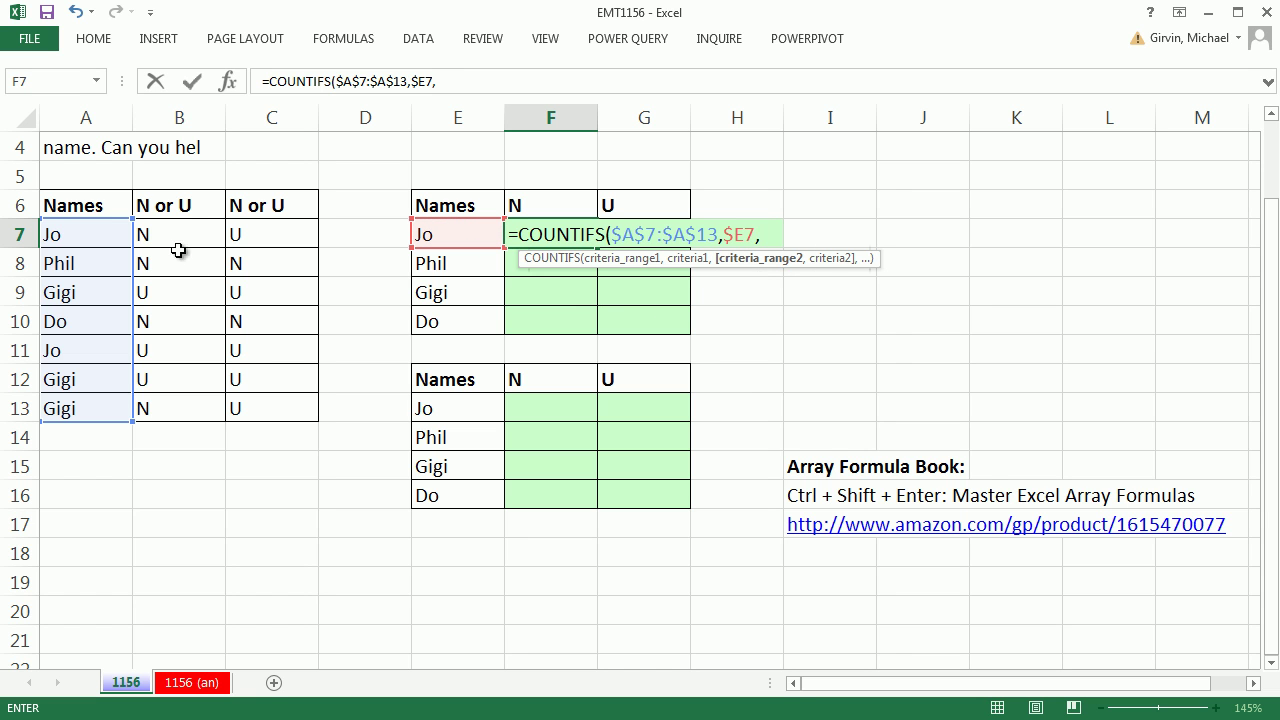
- Complete F7's formula as =COUNTIFS($A$7:$A$13,$E7,$B$7:$B$13,F$6)
left_click_drag(168, 237, 168, 403)
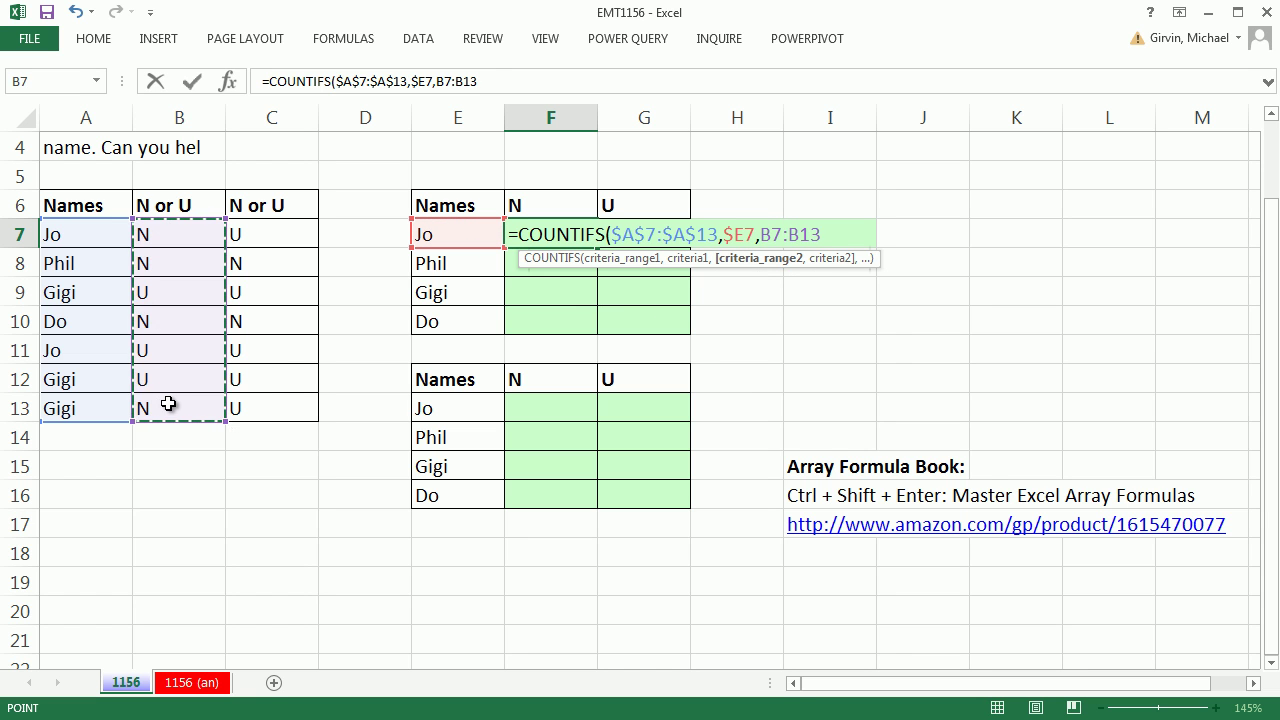
key("F4")
type(",")
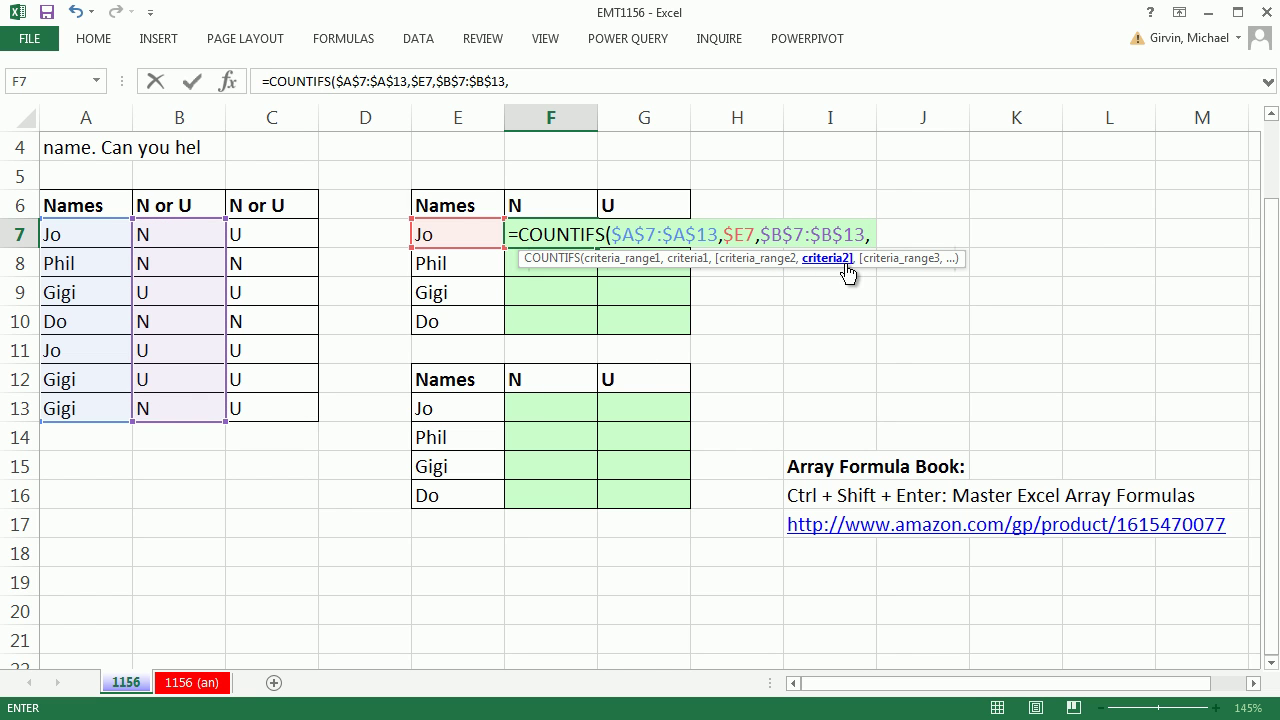
left_click(541, 205)
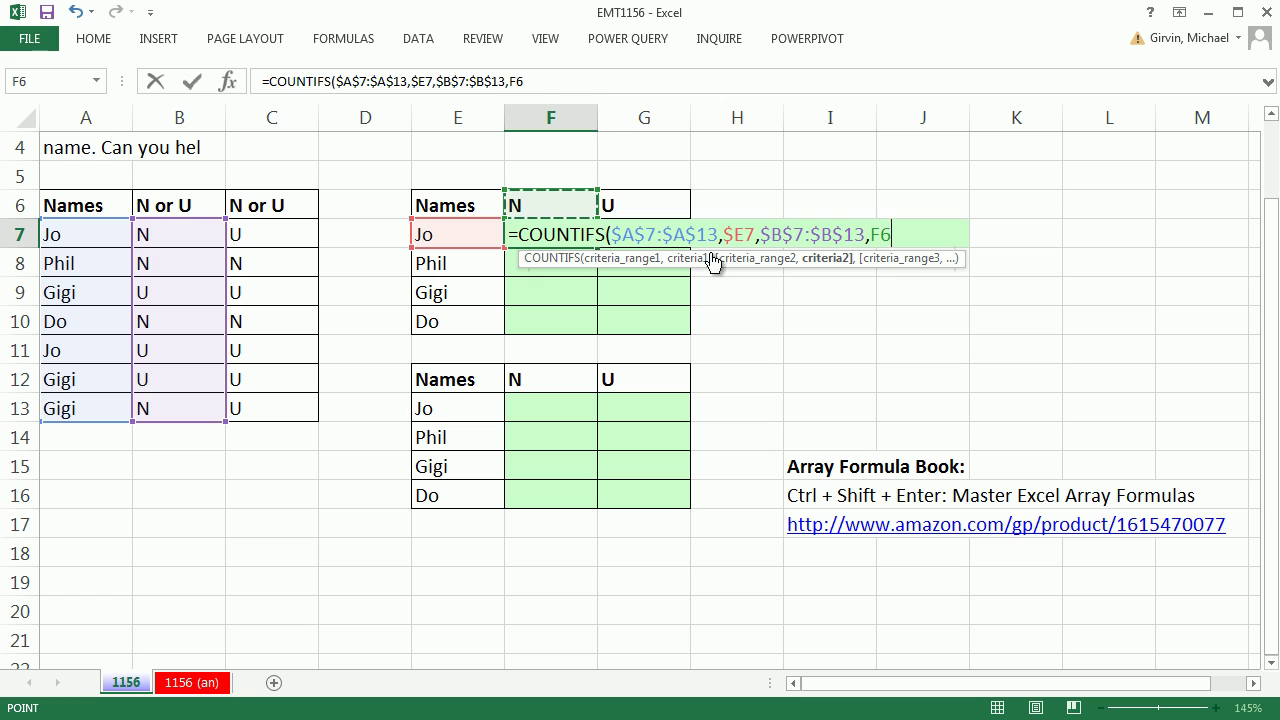
key("F4")
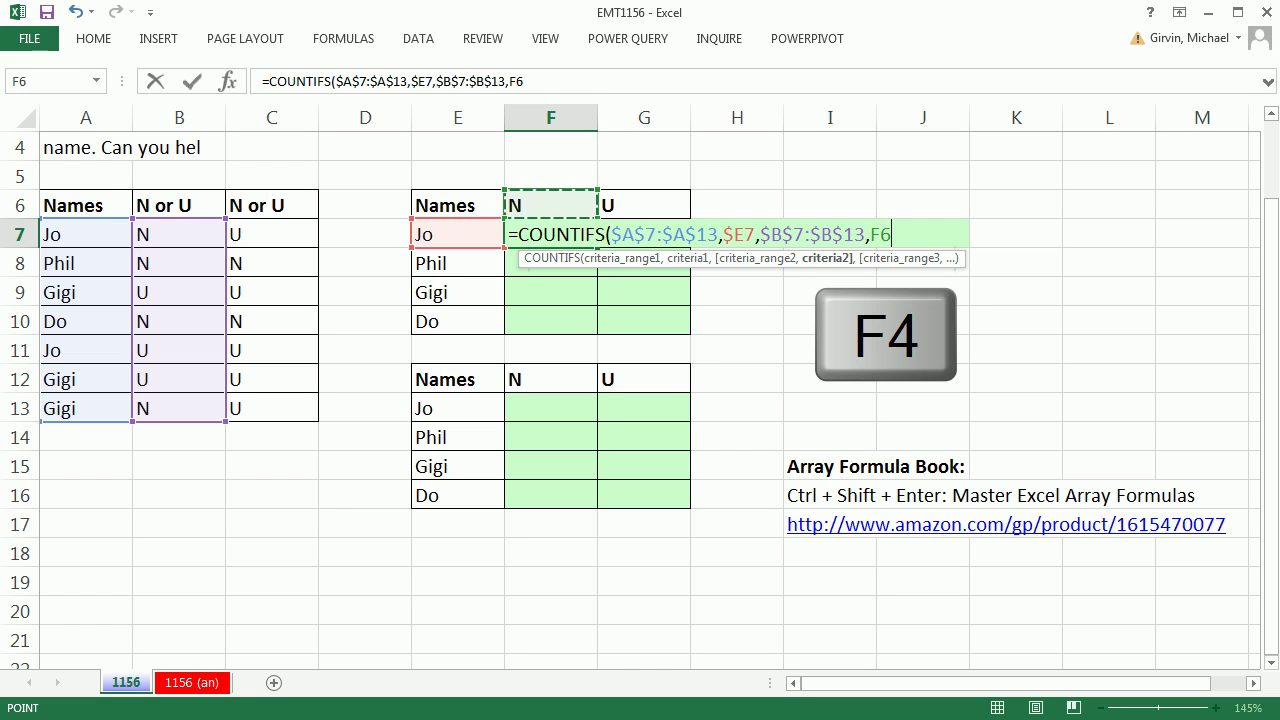
key("F4")
key("F4")
type(")")
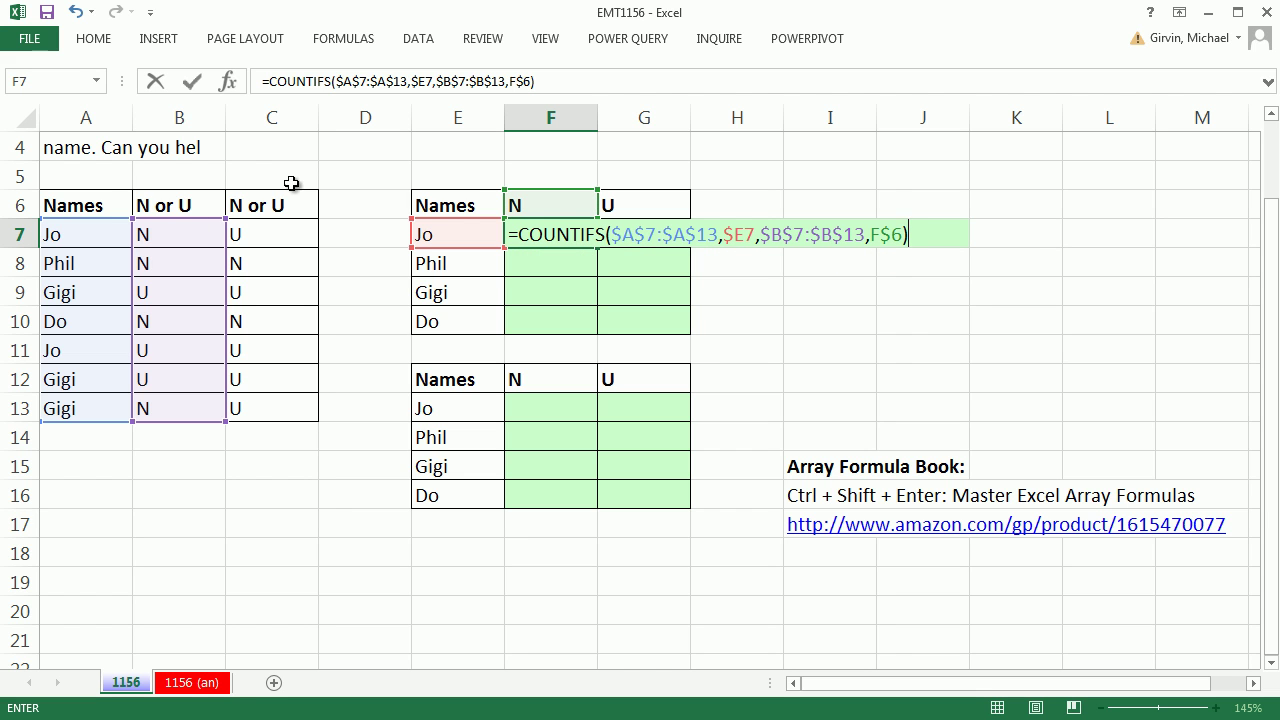
- Copy the COUNTIFS expression text and place the cursor at the end of the formula
left_click_drag(520, 236, 950, 247)
key("ctrl+c")
left_click(939, 238)
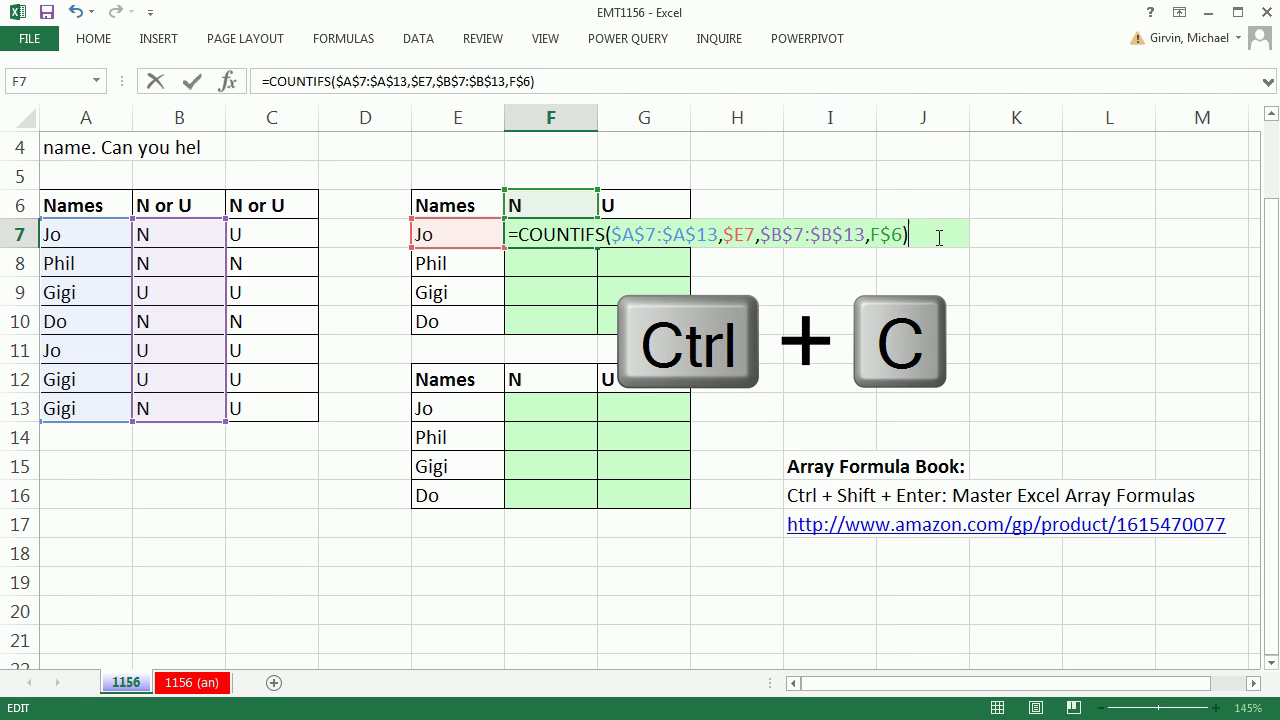
- Paste a second COUNTIFS into F7 using $C$7:$C$13 as its range and confirm, returning 1
key("ctrl+v")
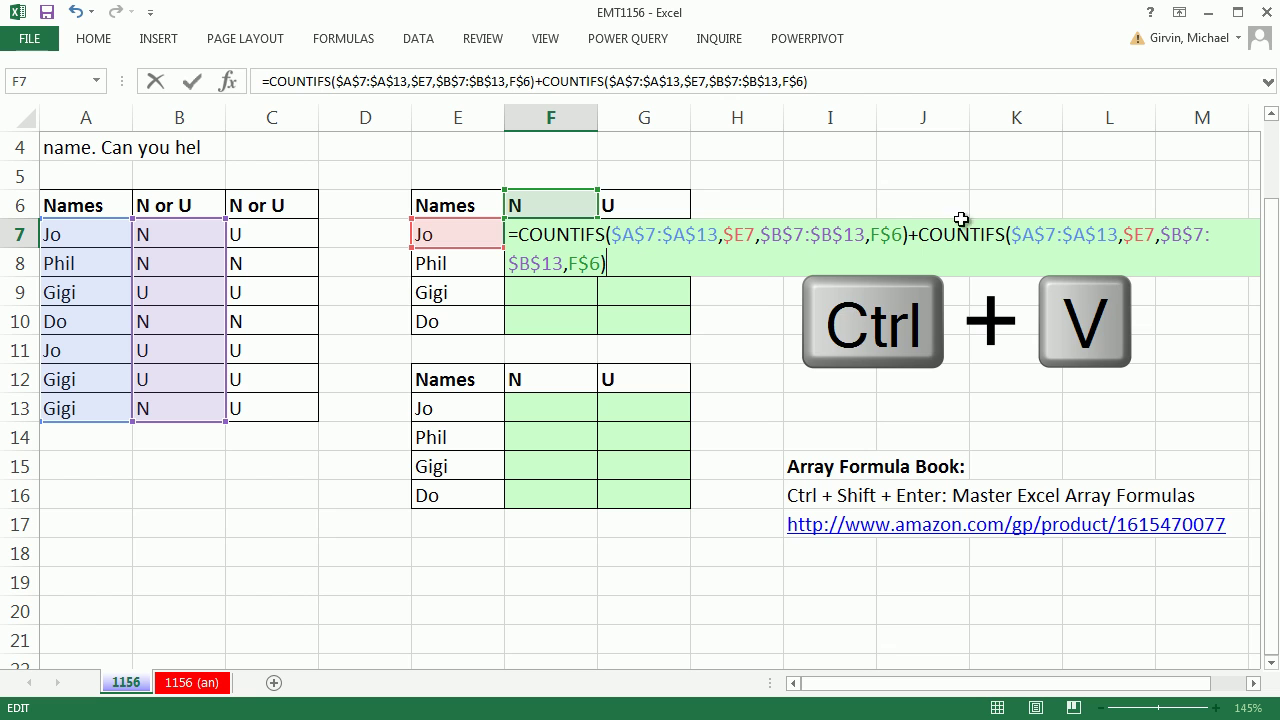
left_click(1184, 246)
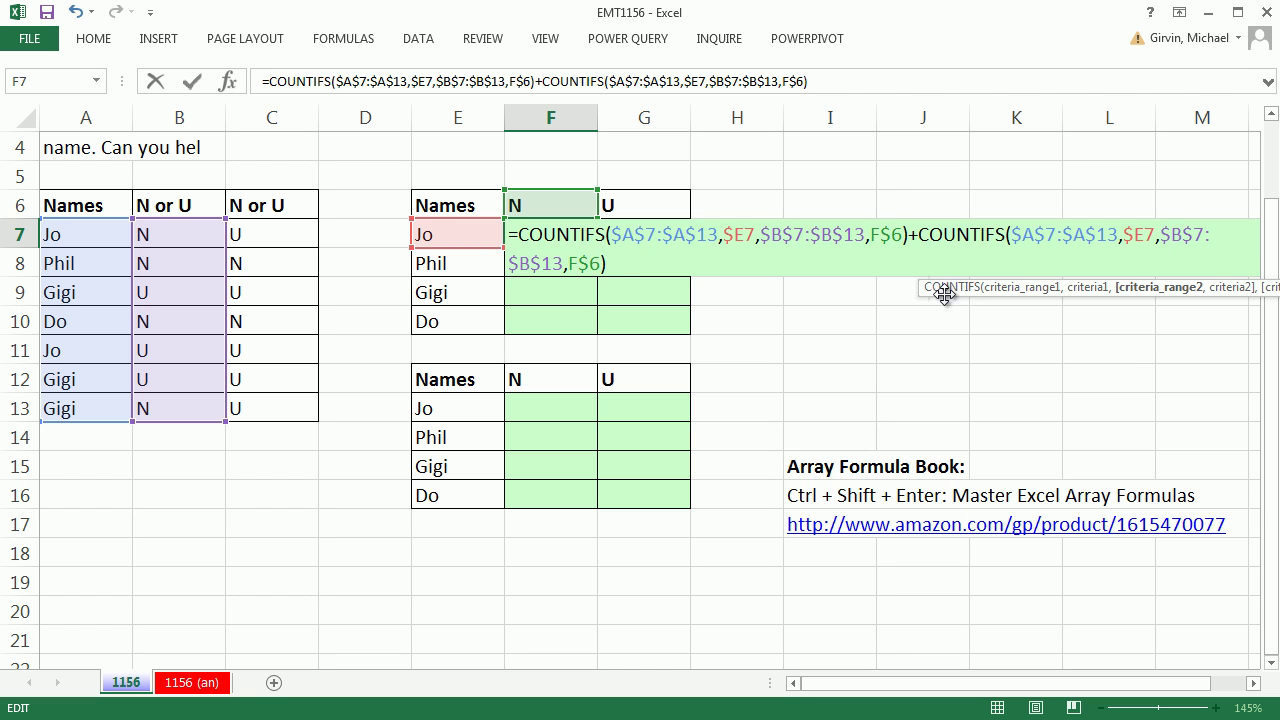
left_click_drag(920, 289, 371, 306)
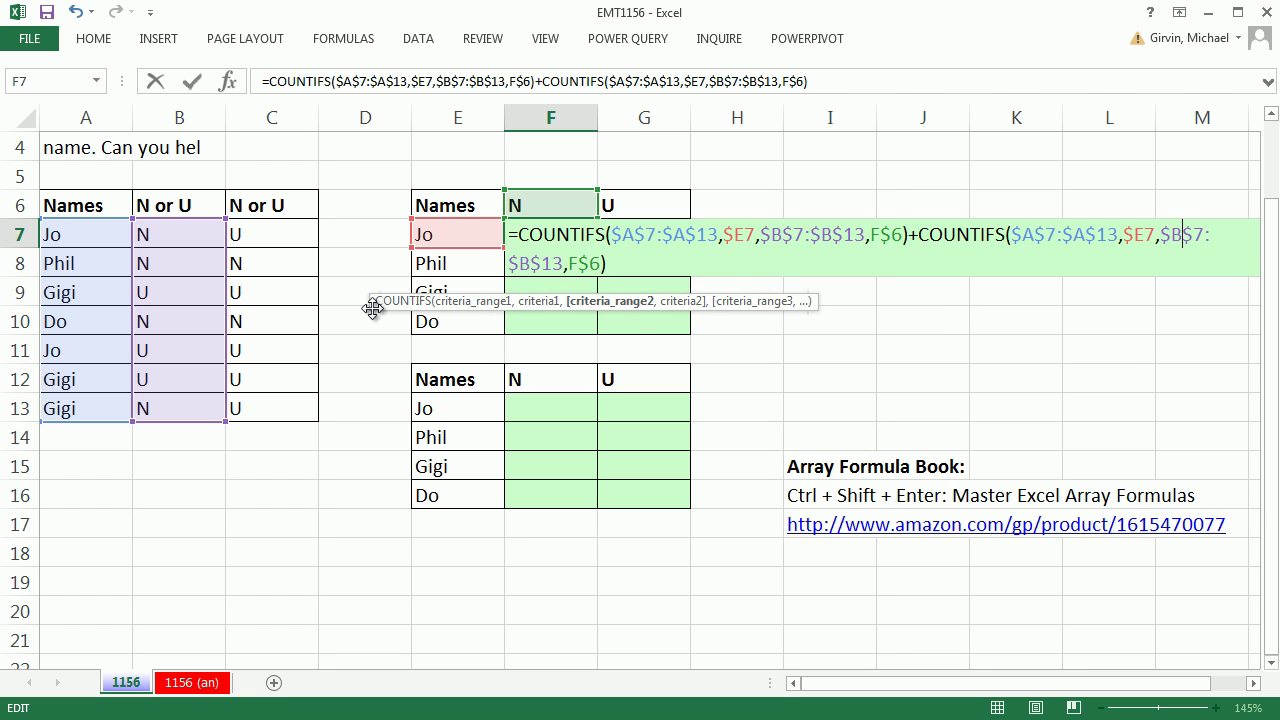
left_click(625, 304)
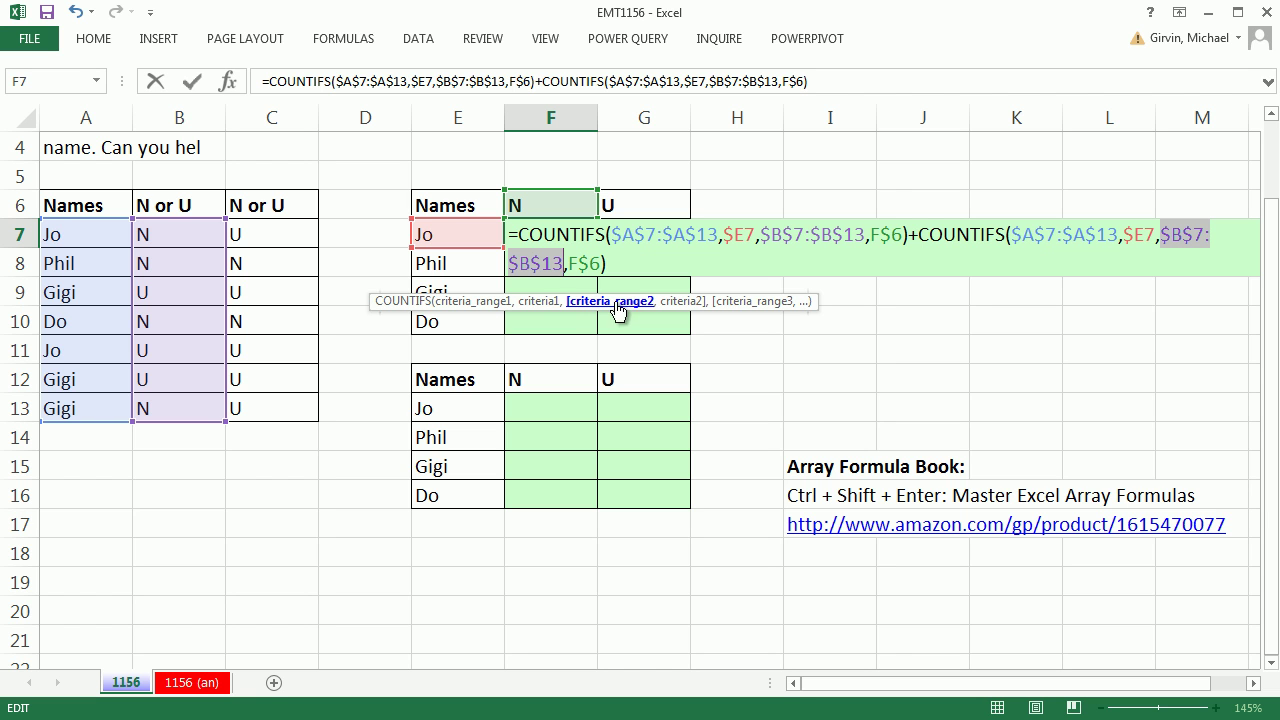
left_click_drag(277, 234, 300, 410)
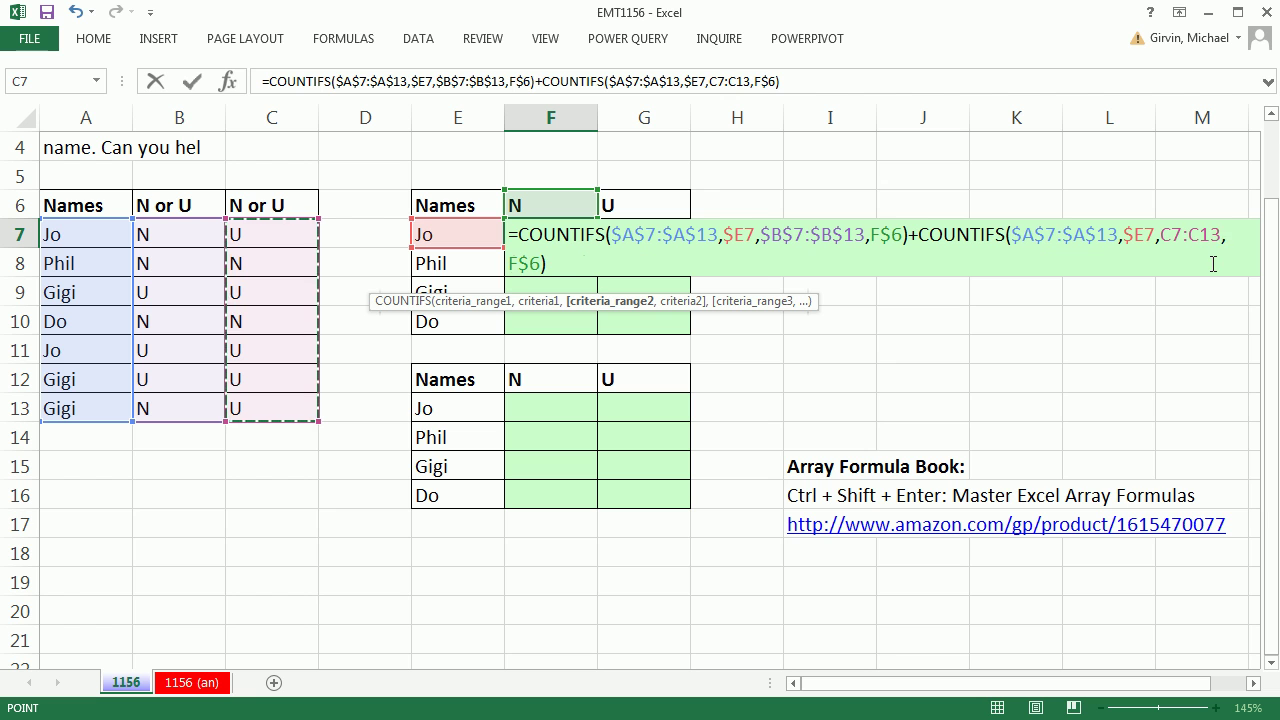
key("F4")
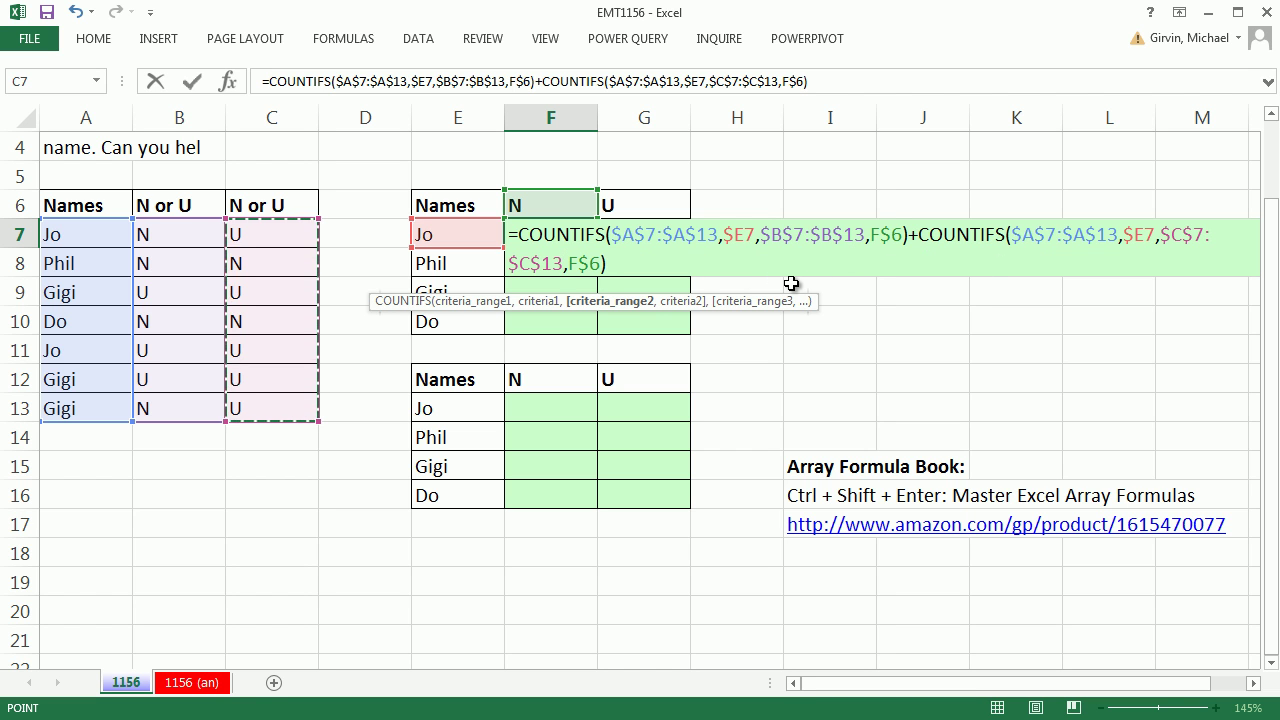
key("ctrl+Return")
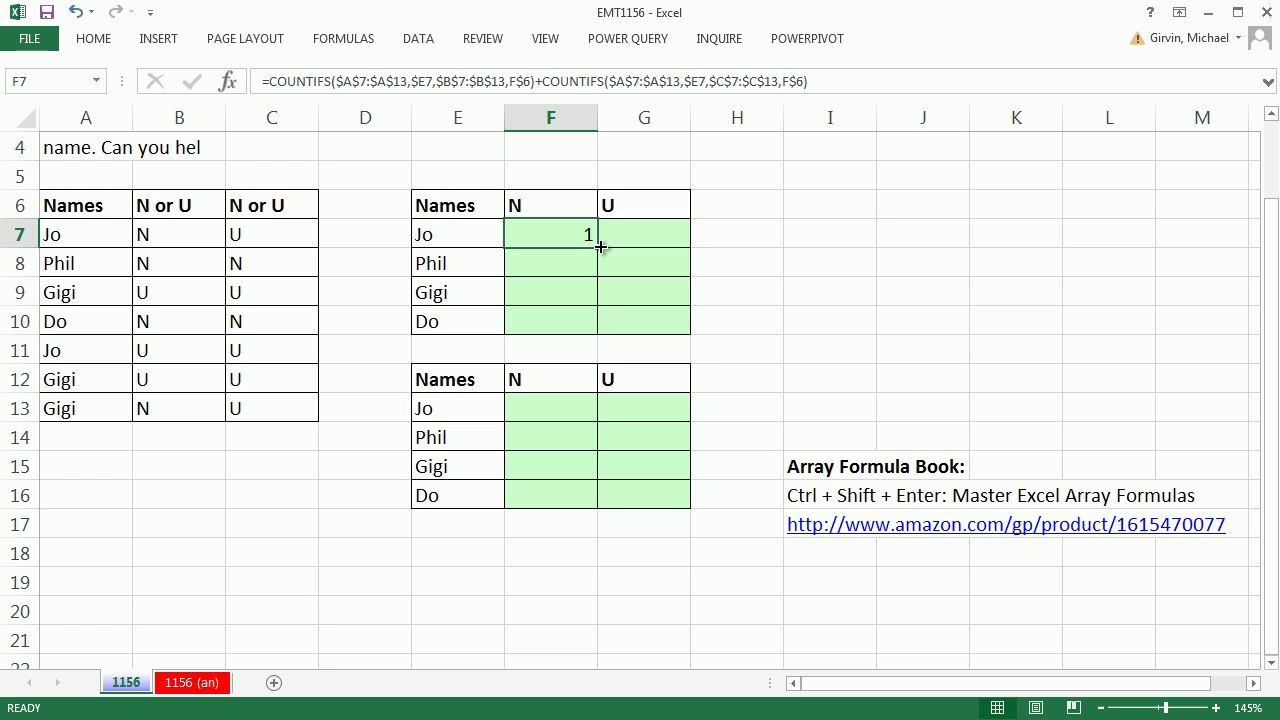
- Fill the COUNTIFS formula across F7:G10 and check G10's copied formula
left_click_drag(600, 246, 673, 328)
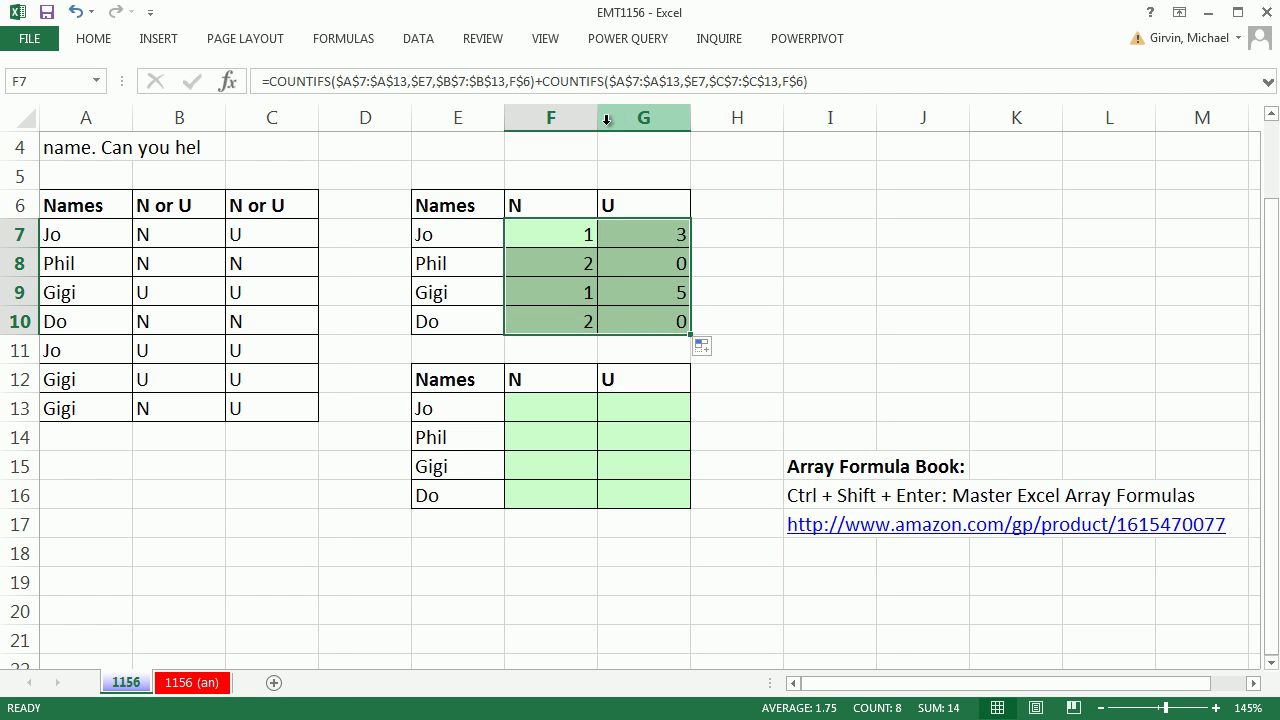
left_click(670, 329)
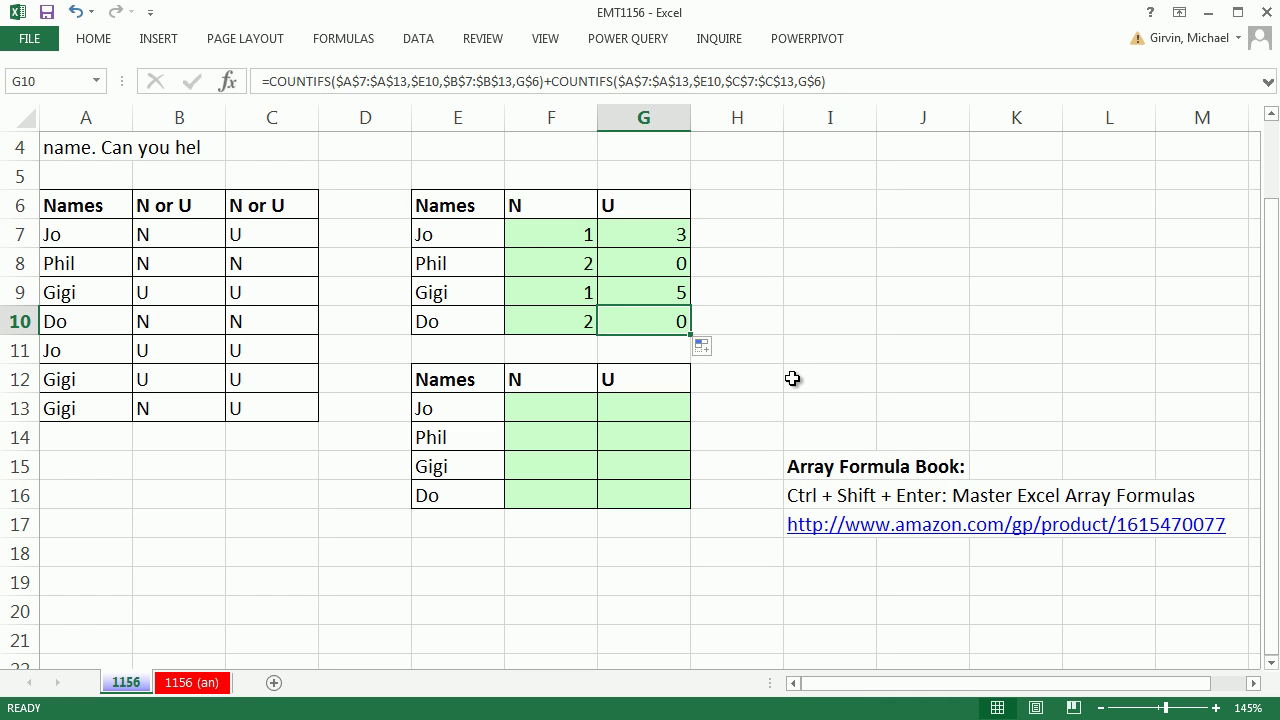
key("F2")
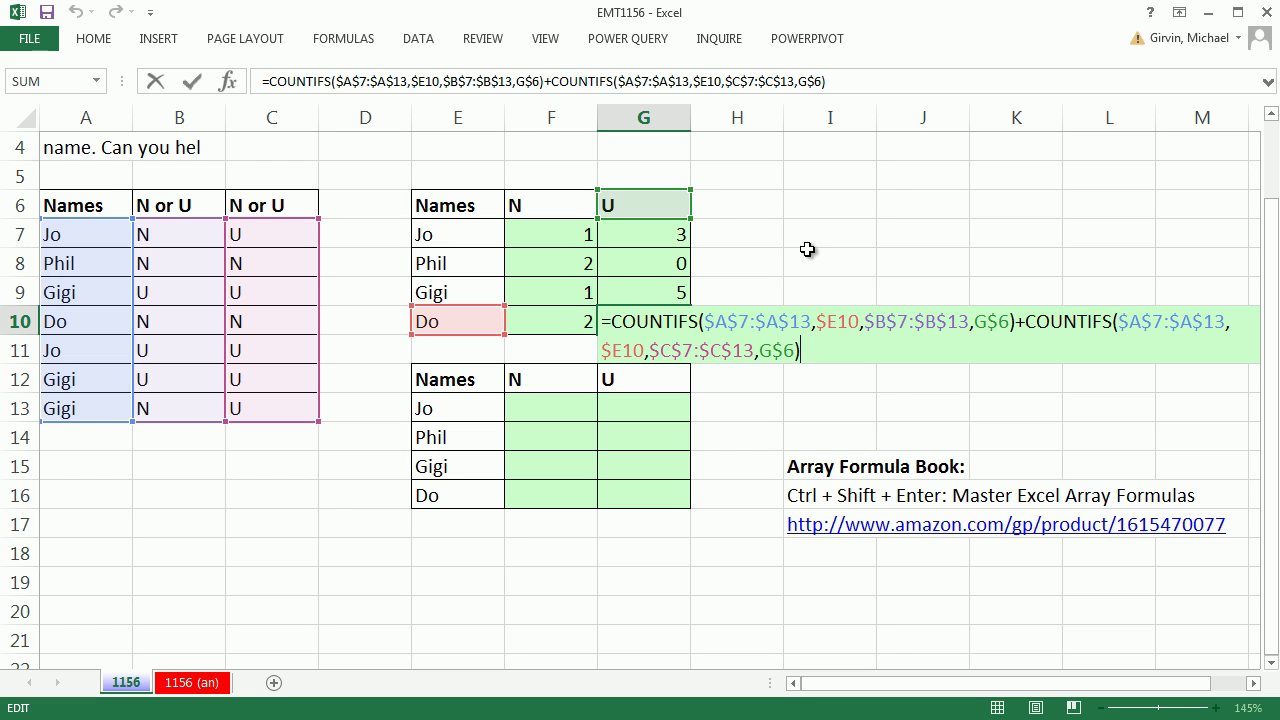
key("ctrl+Return")
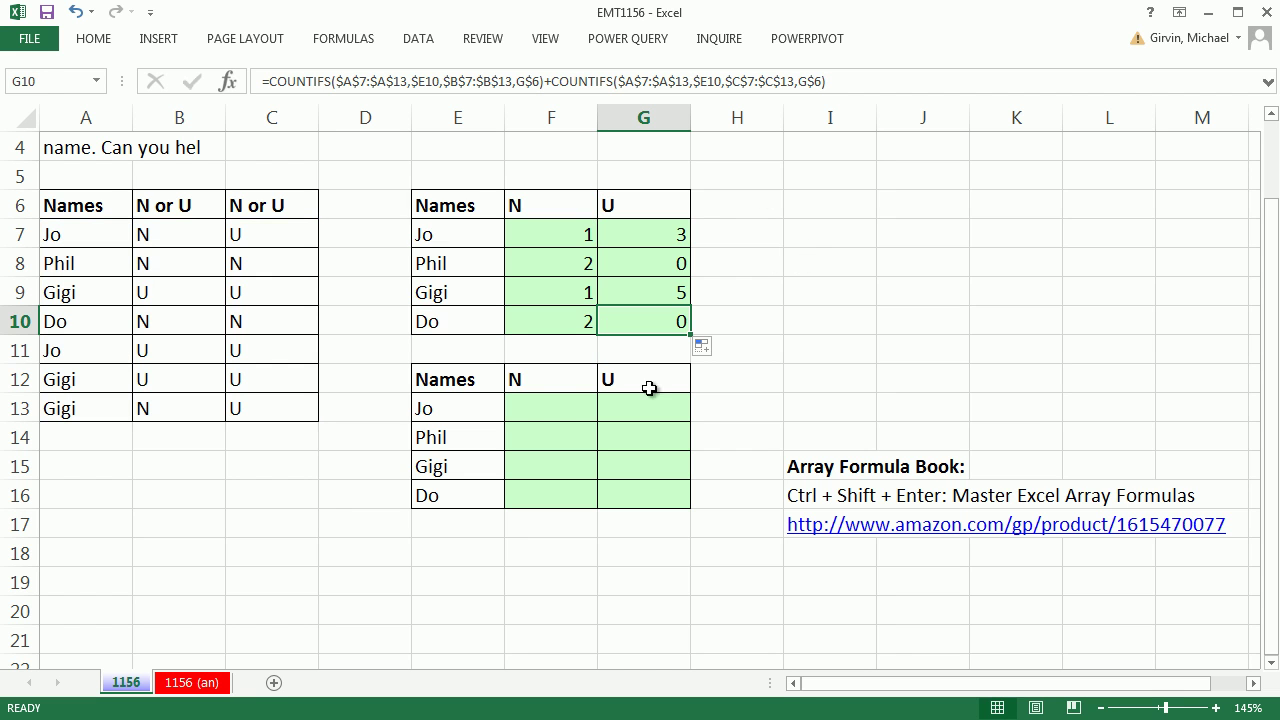
left_click(541, 407)
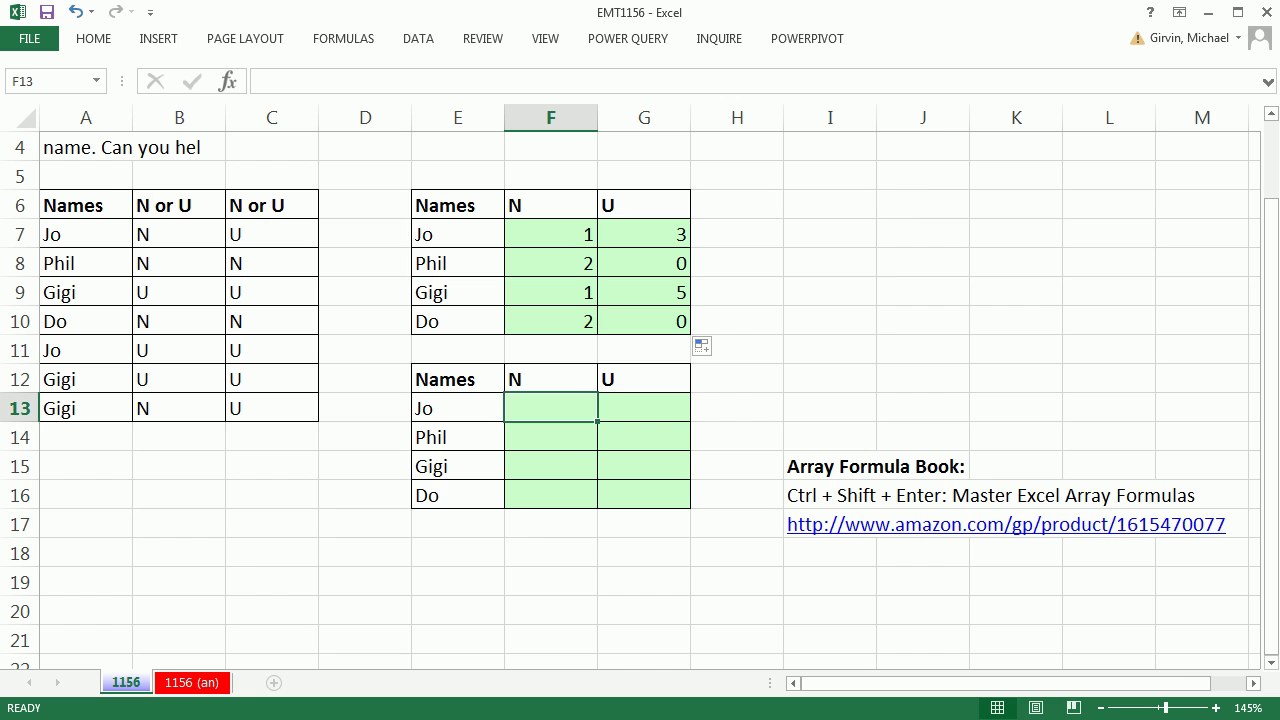
- Start a SUMPRODUCT formula in F13 using the autocomplete list
type("=sum")
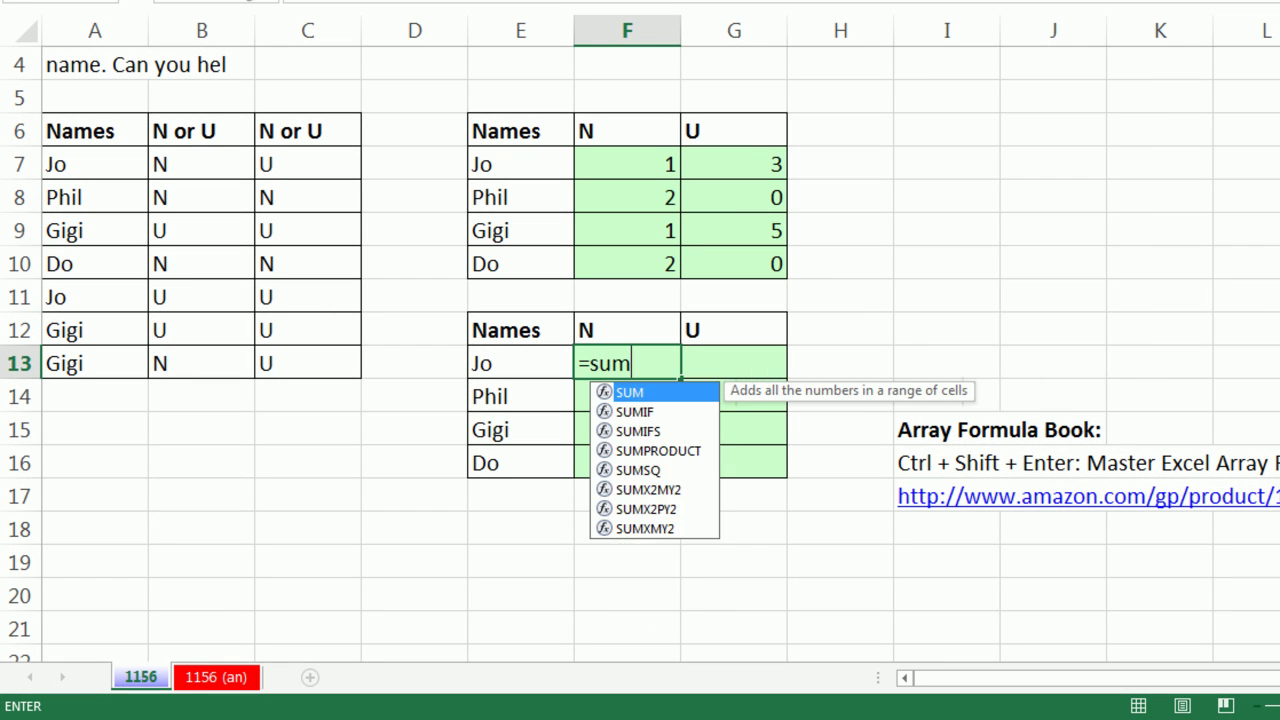
type("p")
key("Tab")
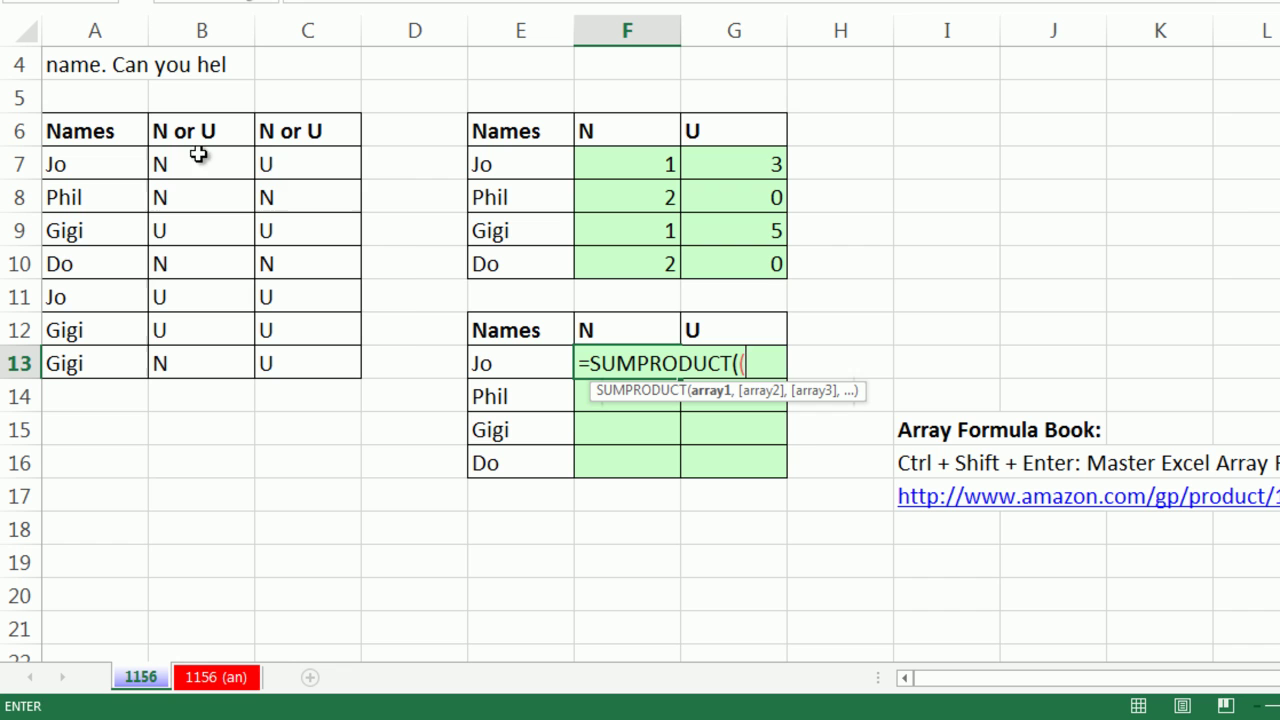
- Enter the first factor ($B$7:$C$13=F$12), comparing both N-or-U columns with the N header
left_click_drag(200, 155, 317, 373)
key("F4")
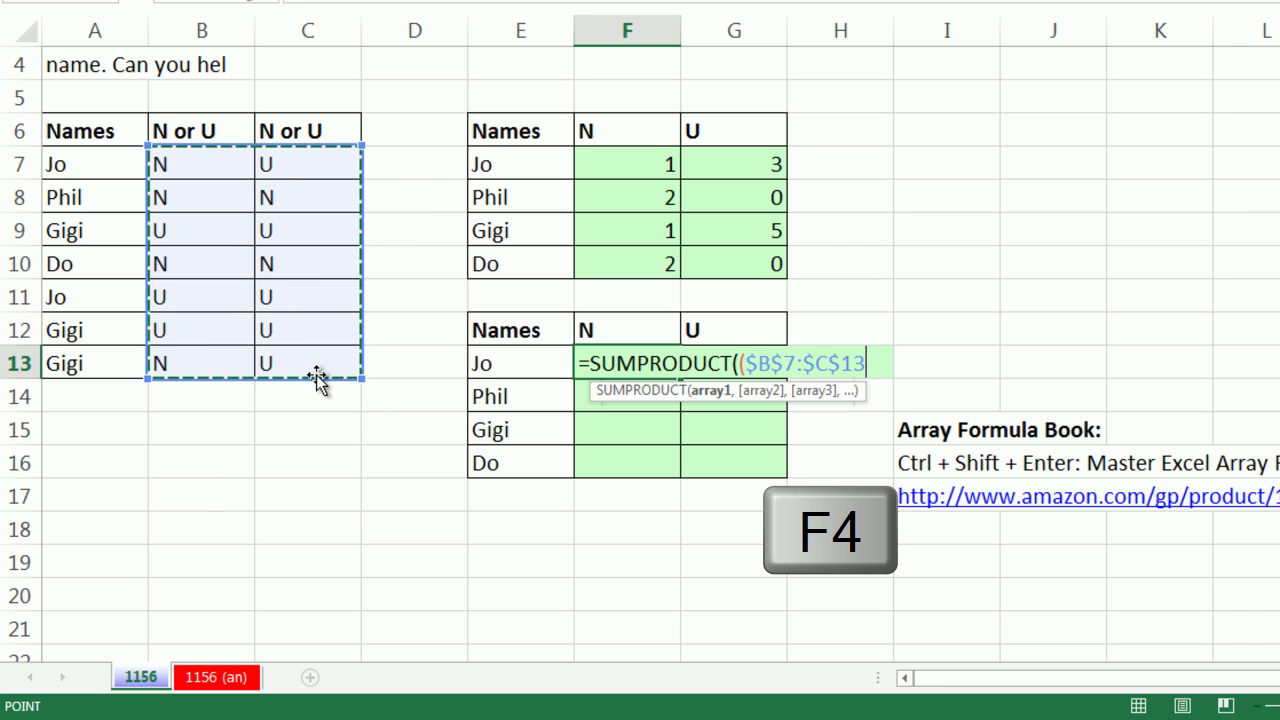
type("=")
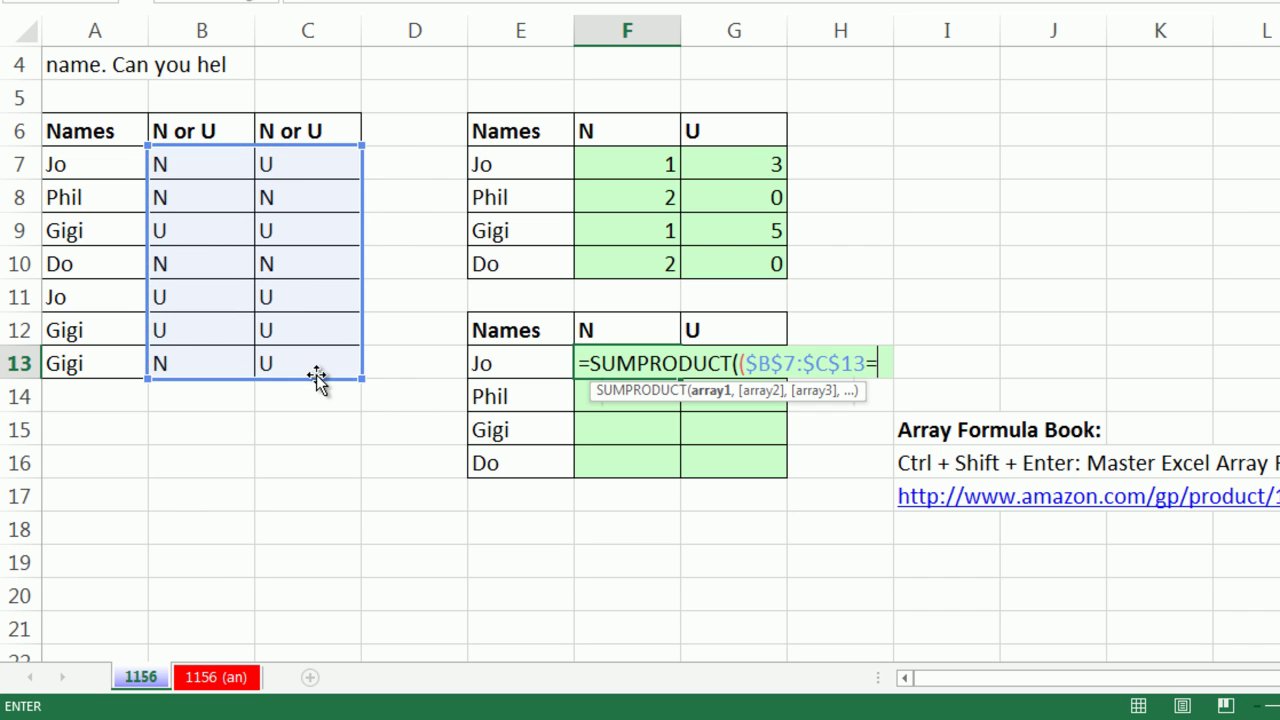
left_click(608, 340)
key("F4")
key("F4")
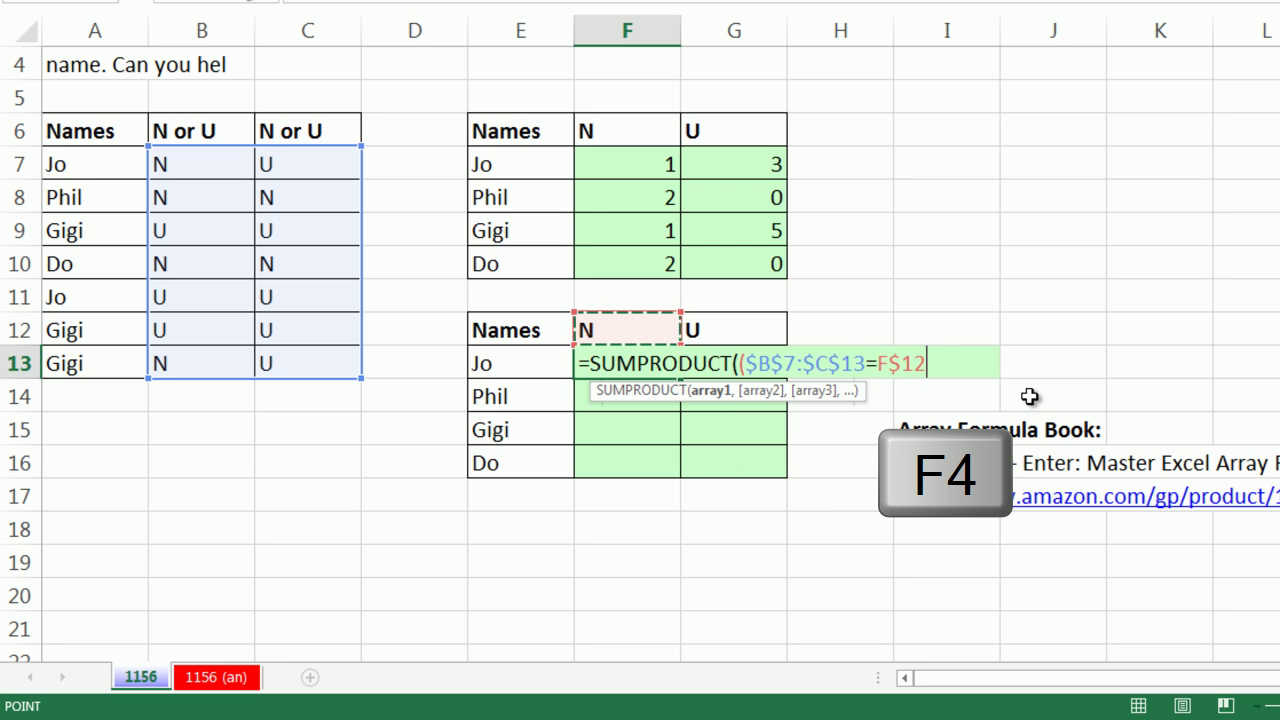
type(")*(")
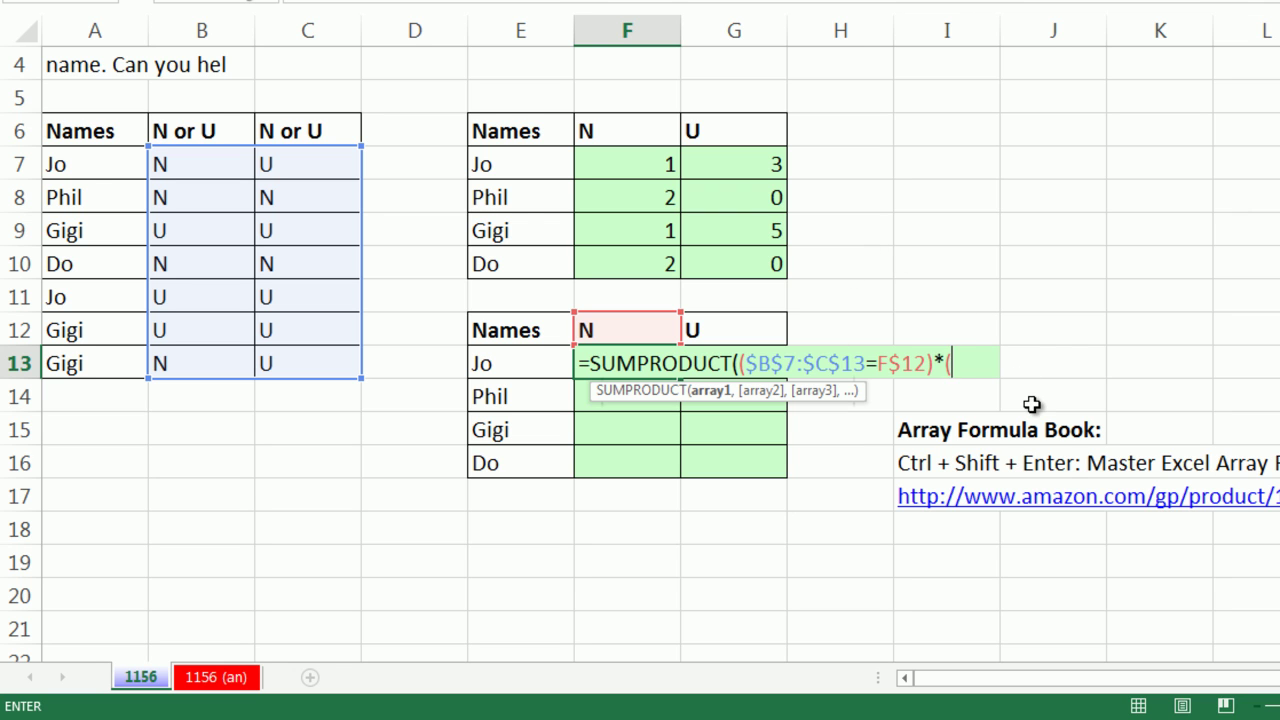
- Multiply by ($A$7:$A$13=$E13) so the names are matched against Jo
left_click_drag(56, 164, 94, 362)
key("F4")
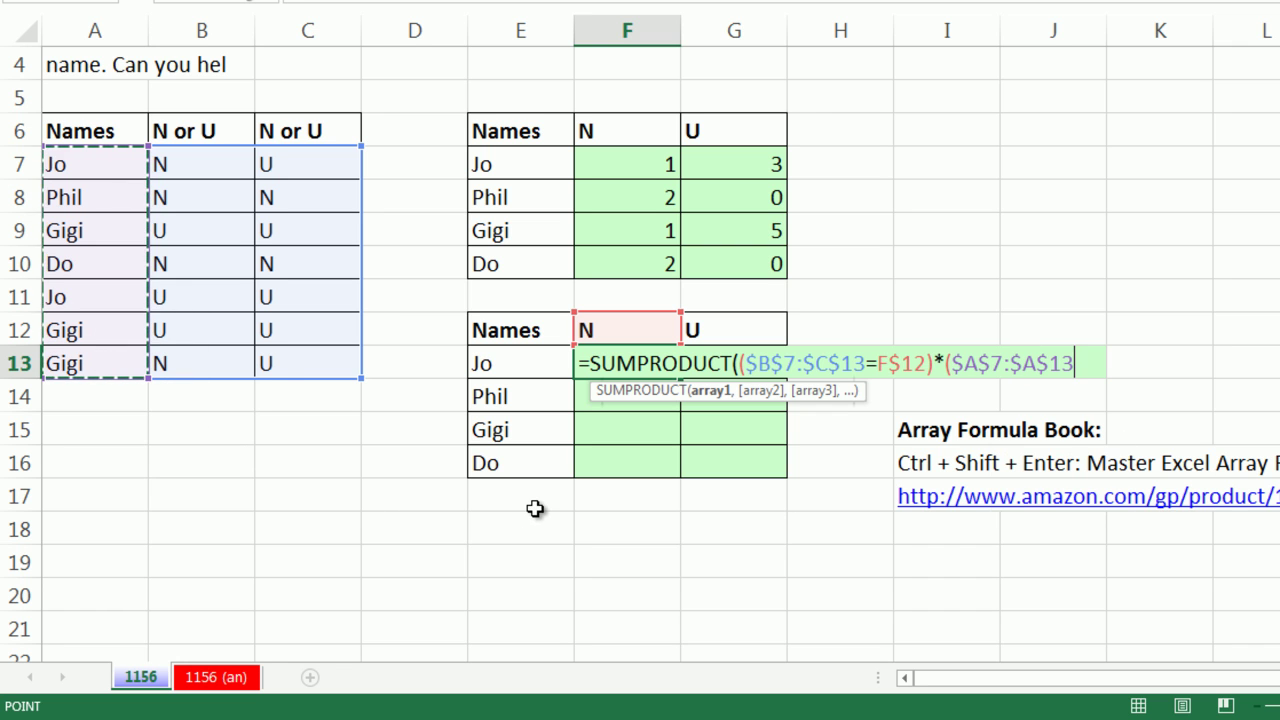
type("=")
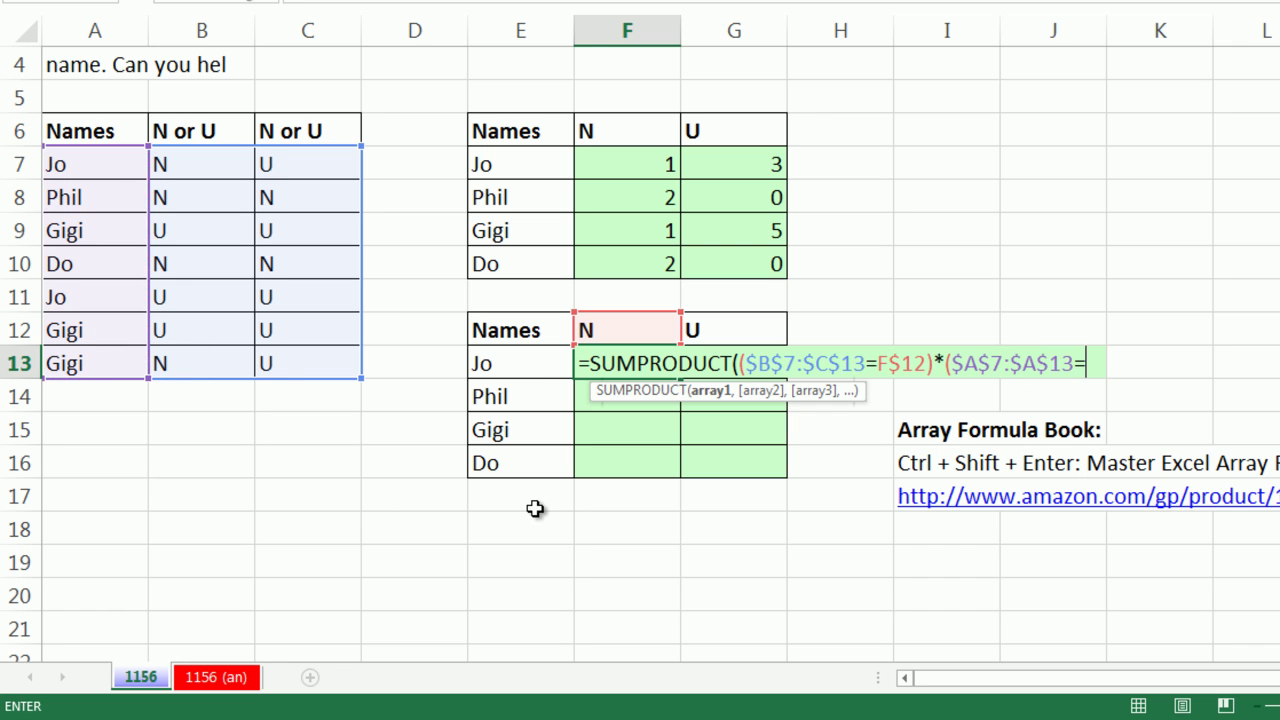
left_click(537, 363)
key("F4")
key("F4")
key("F4")
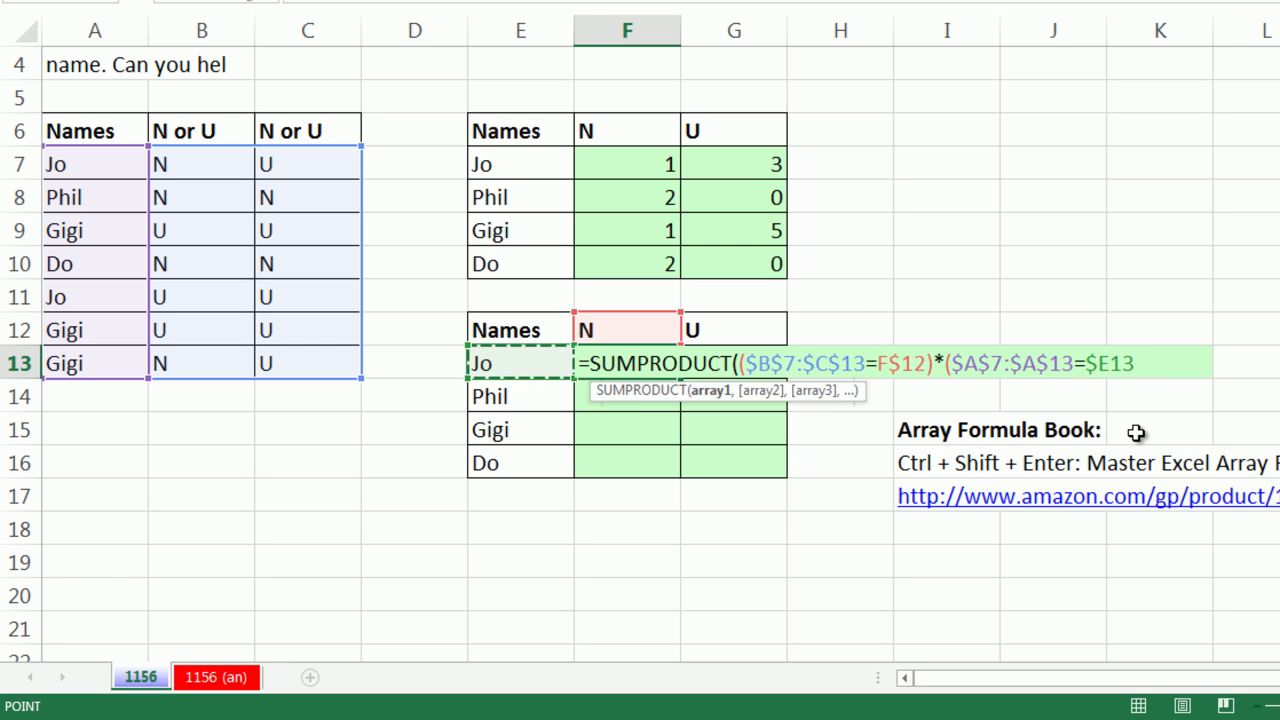
type(")")
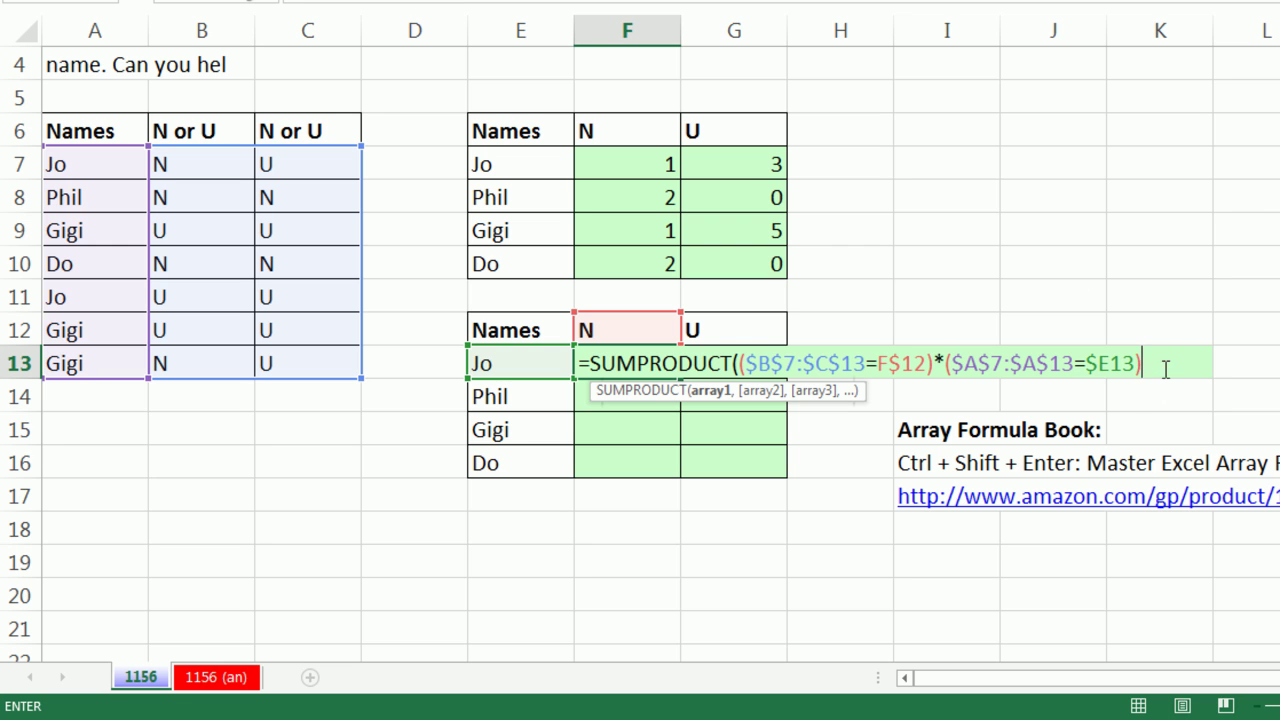
- Close and confirm F13's SUMPRODUCT, fill it across F13:G16, and compare G16 with F7's COUNTIFS formula
type(")")
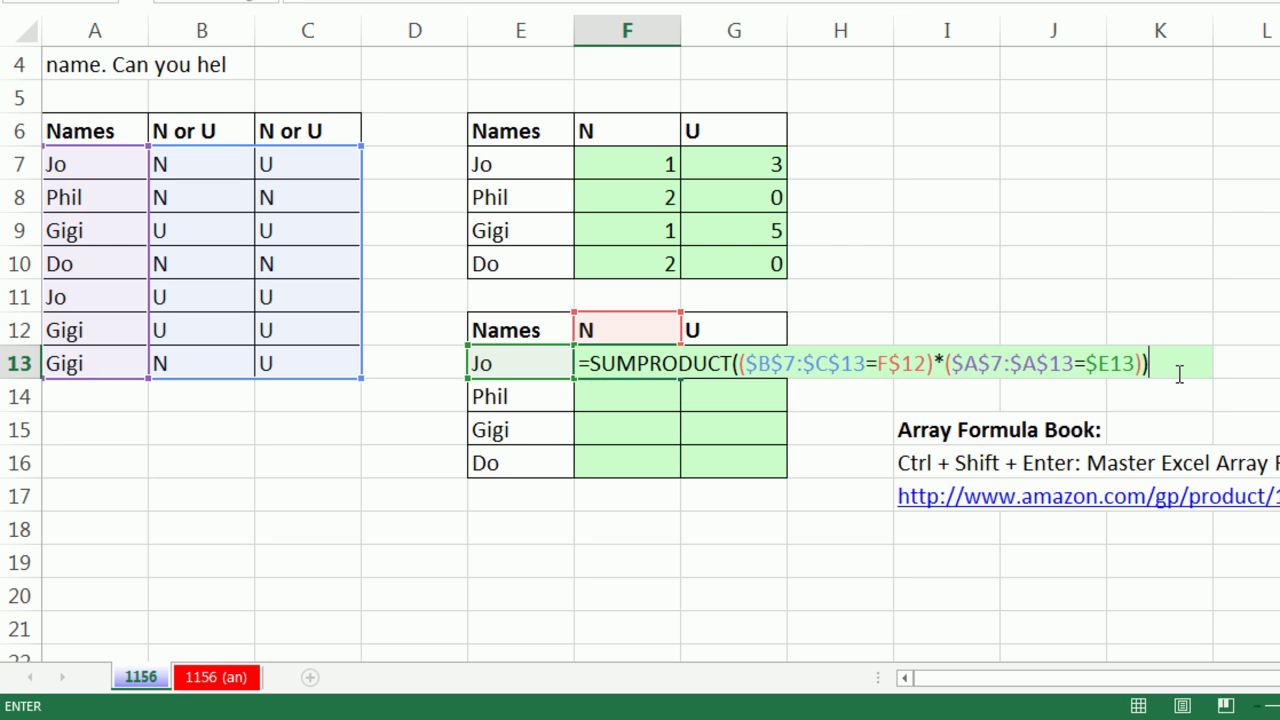
key("ctrl+Return")
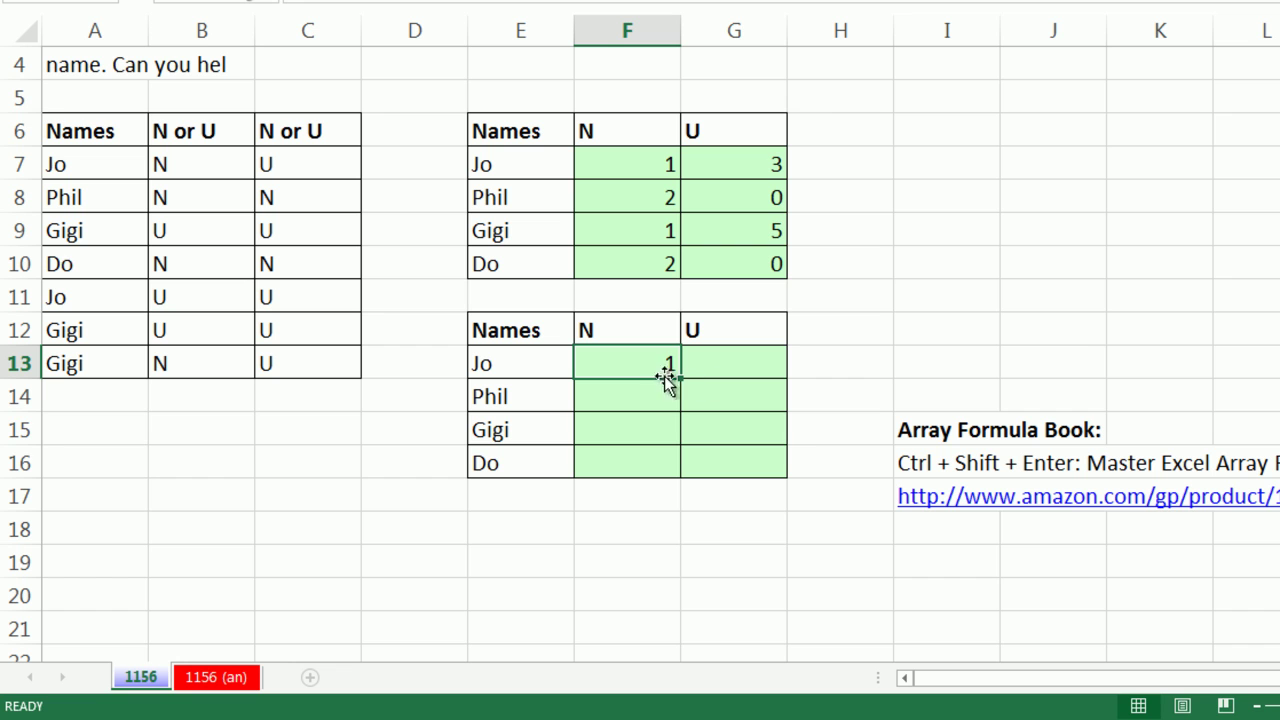
left_click_drag(678, 379, 765, 475)
left_click(737, 474)
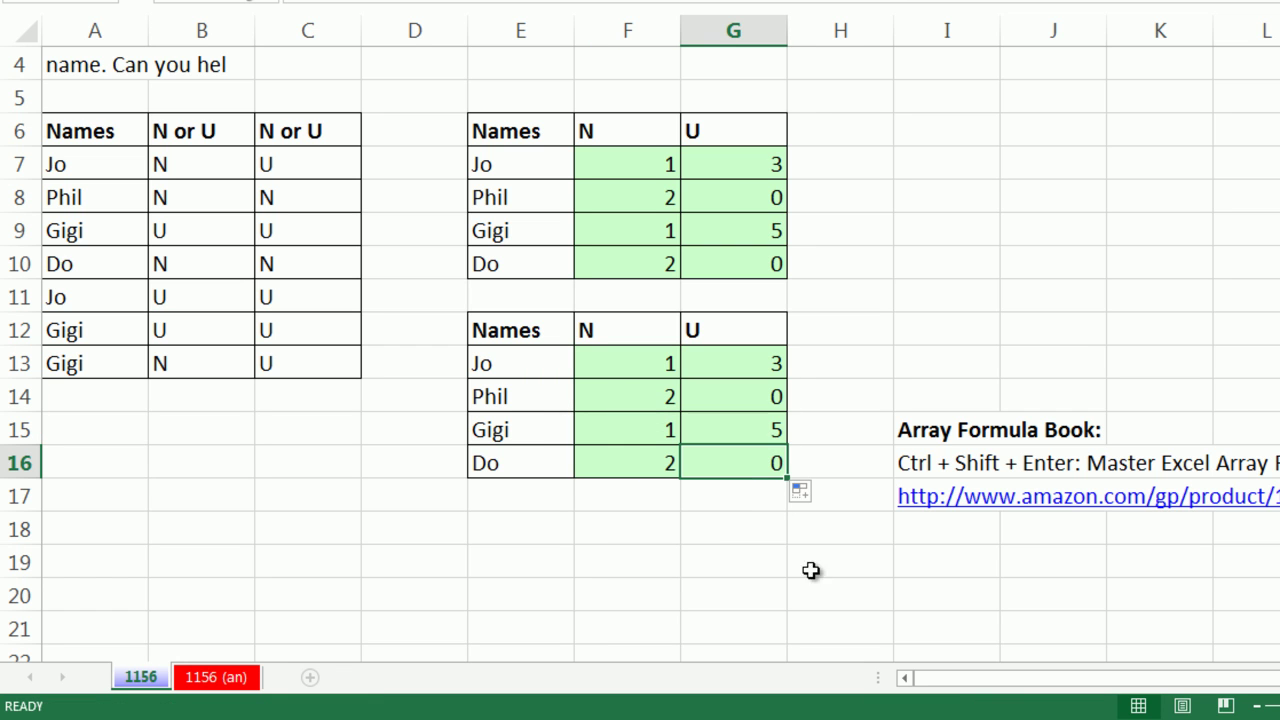
key("F2")
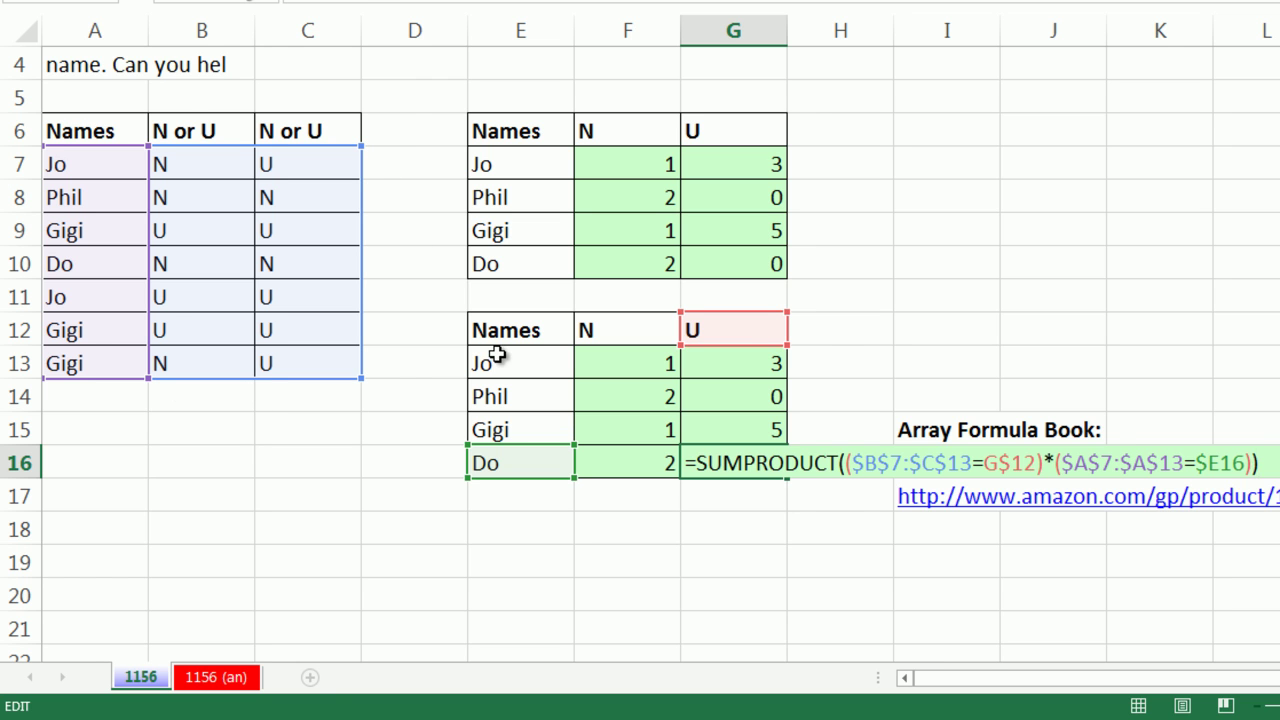
key("Escape")
left_click(668, 166)
key("F2")
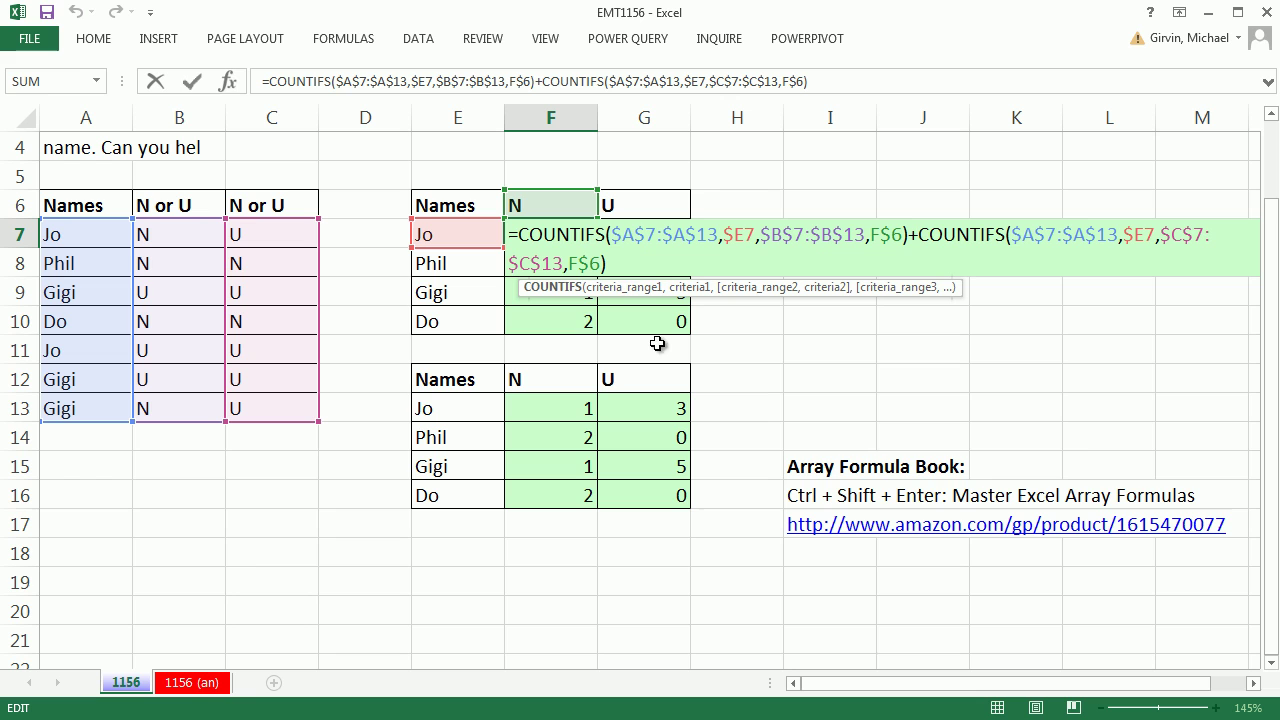